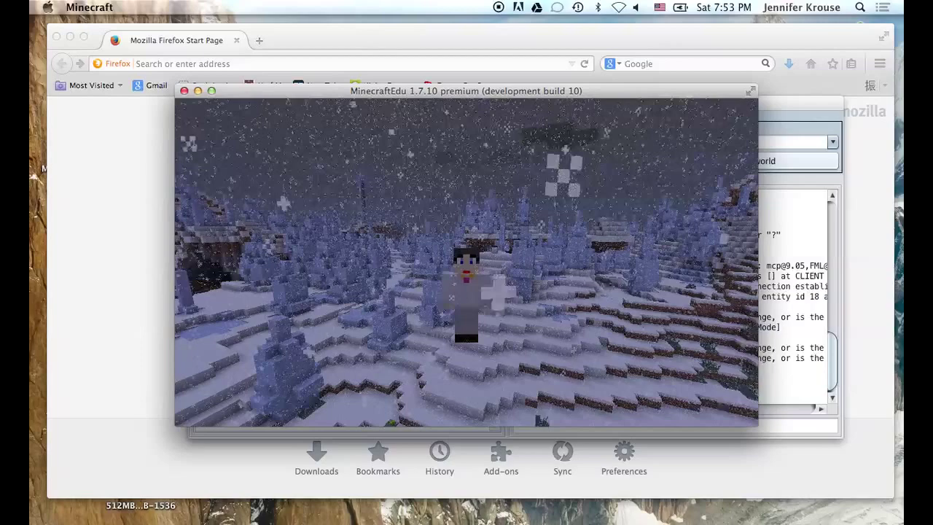
# Switch to first-person view, fly over the snowy landscape to the frozen lake and pause the game
pyautogui.press('F5')
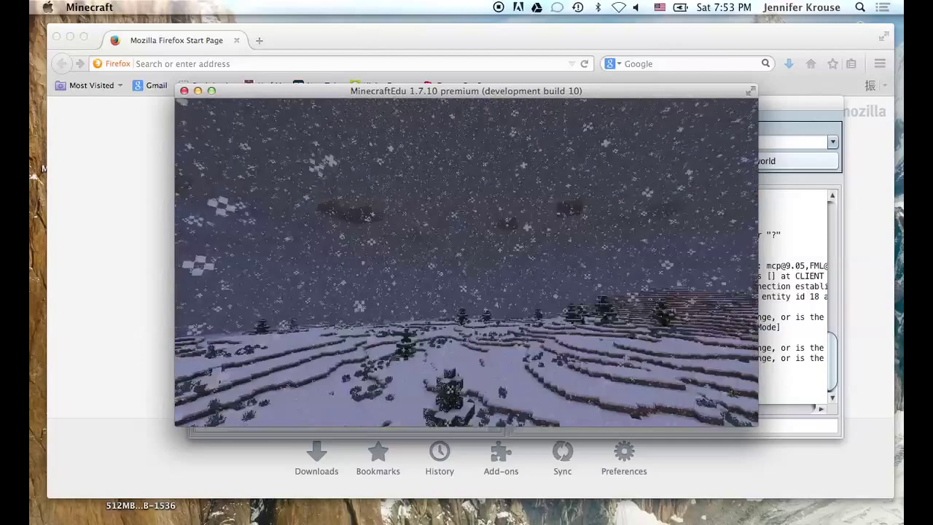
pyautogui.press('w')
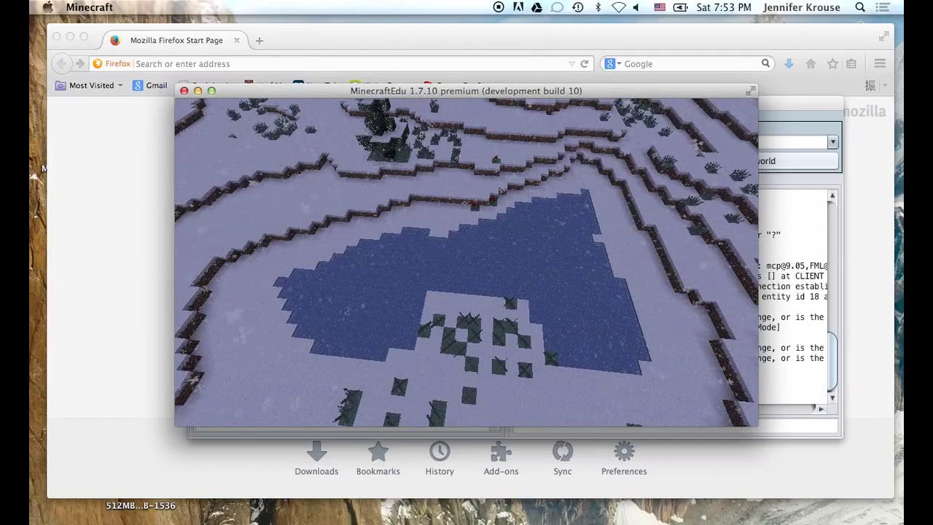
pyautogui.press('Escape')
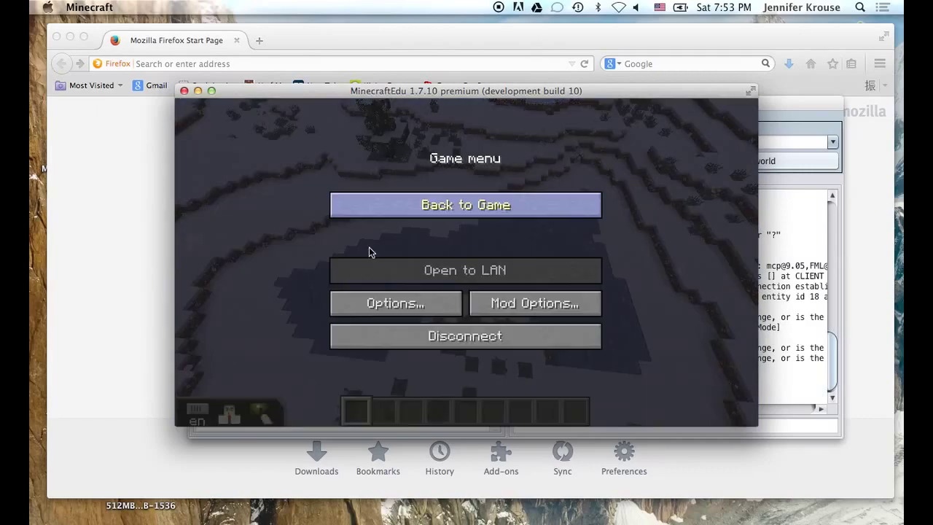
# Switch to Firefox and open the MCEdit website at mcedit.net
pyautogui.click(114, 269)
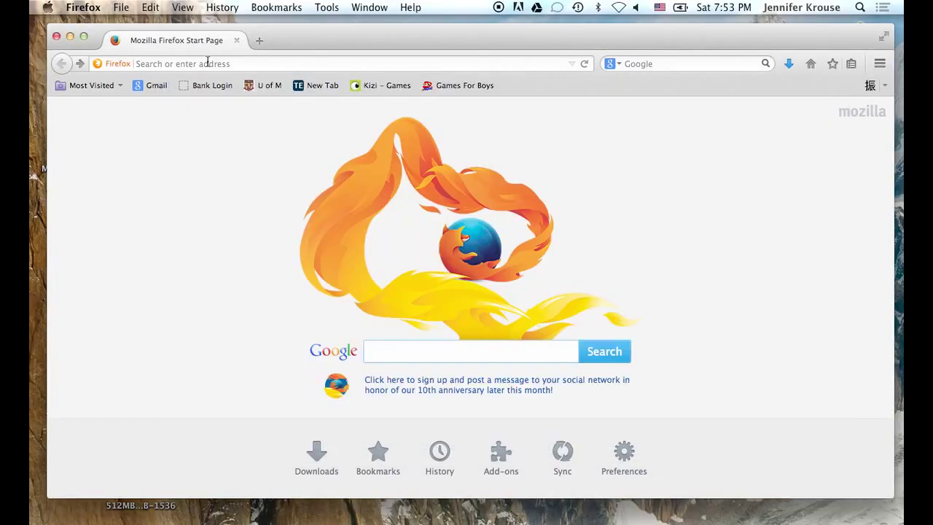
pyautogui.click(208, 64)
pyautogui.write('mcedit.net/')
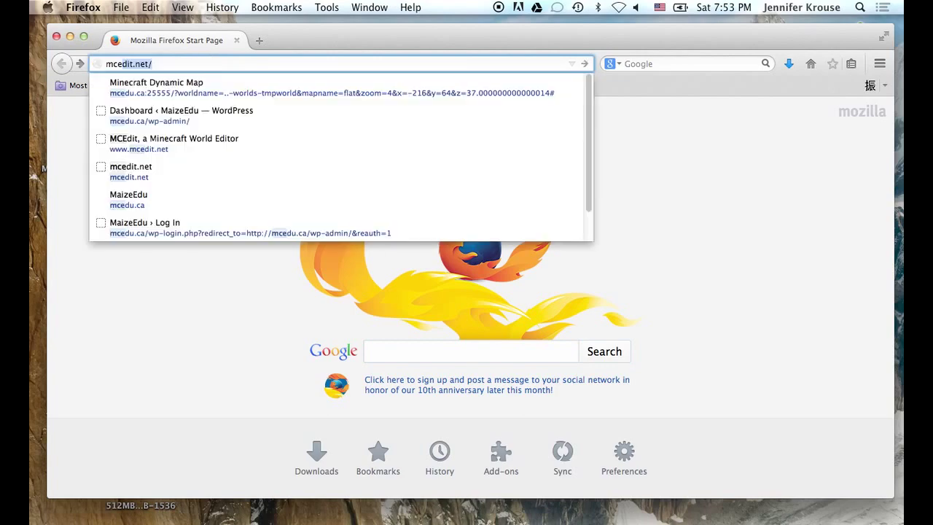
pyautogui.press('Return')
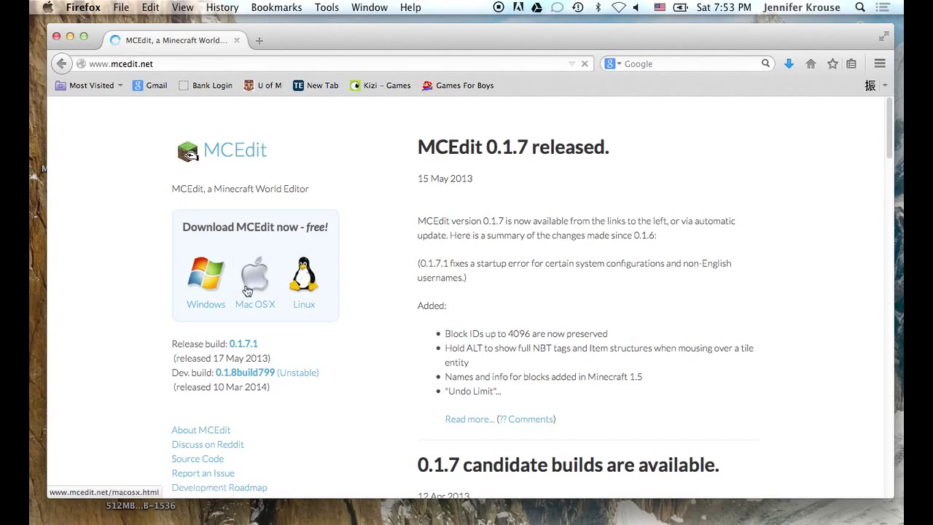
# Check the Windows downloads, then save the 64-bit Mac OS X ZIP archive of MCEdit 0.1.7.1
pyautogui.click(204, 276)
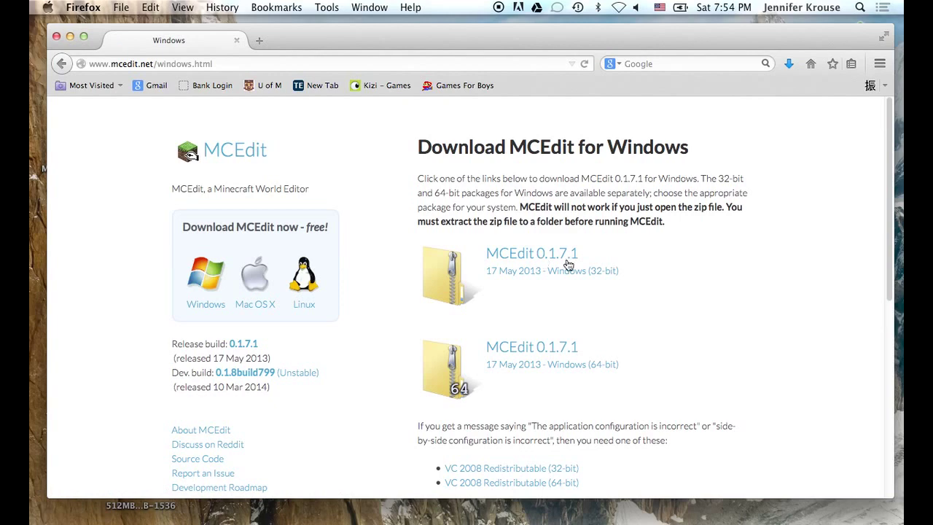
pyautogui.click(489, 272)
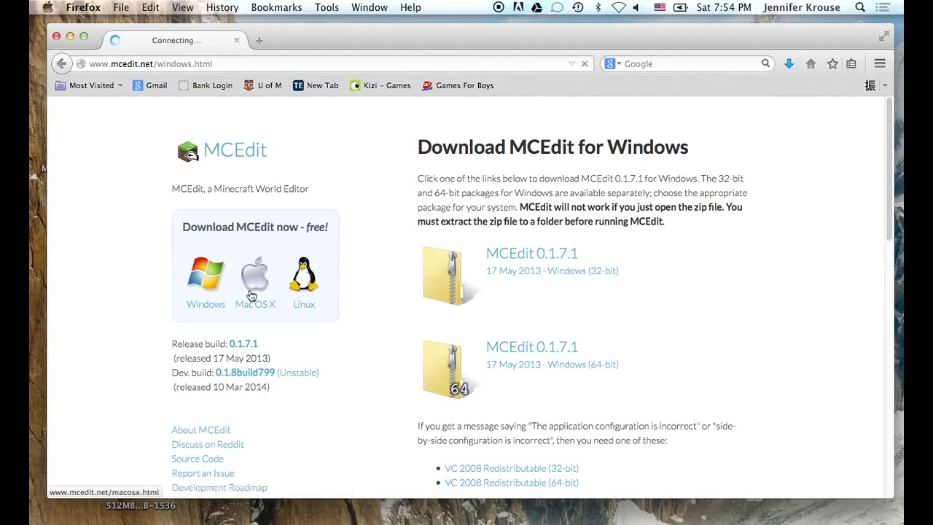
pyautogui.click(257, 287)
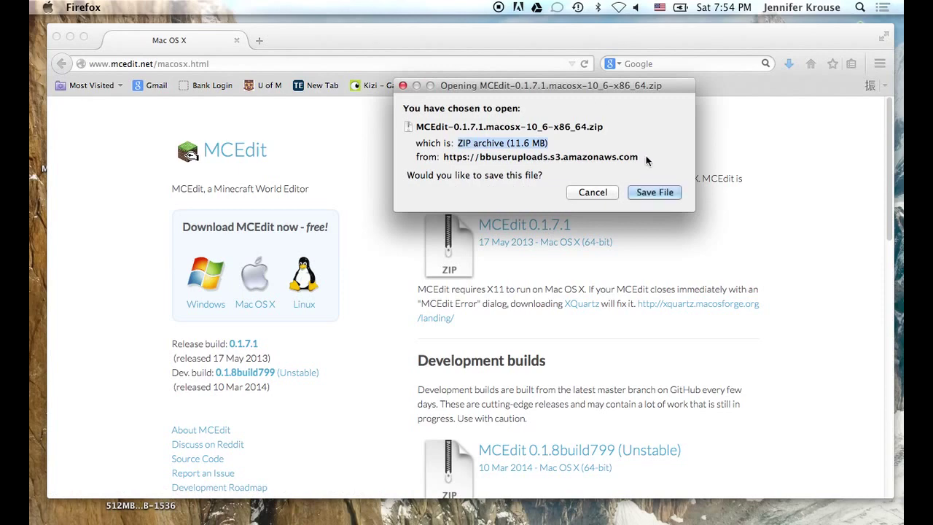
pyautogui.click(666, 194)
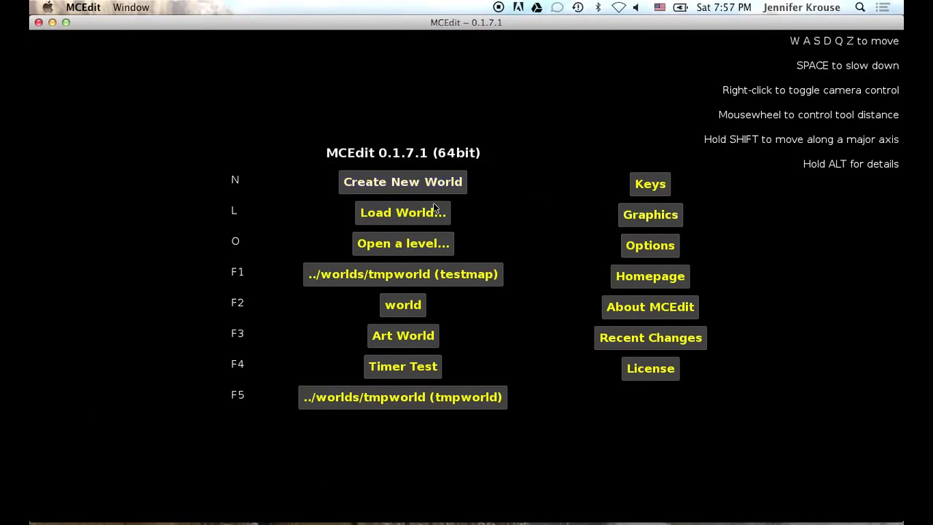
# Start opening a level in MCEdit and browse from the minecraft saves folder to Application Support/minecraftedu
pyautogui.click(412, 245)
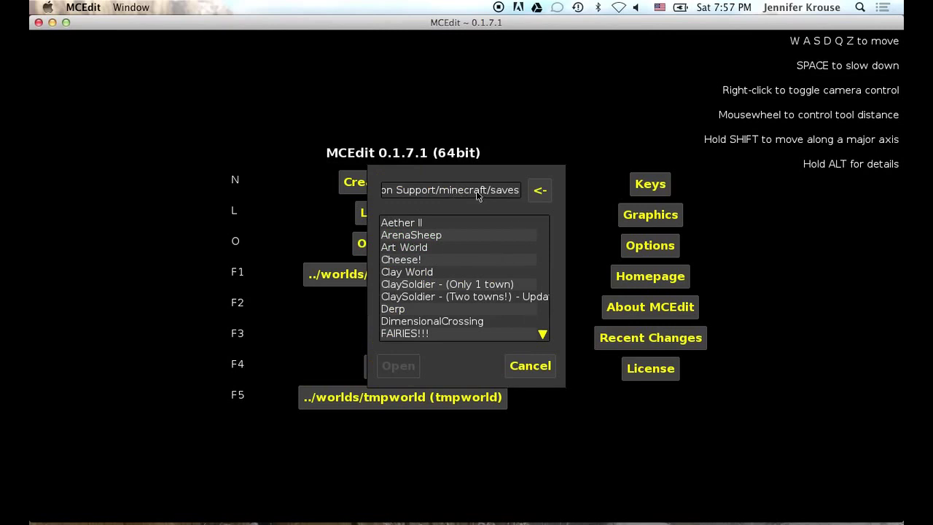
pyautogui.click(540, 193)
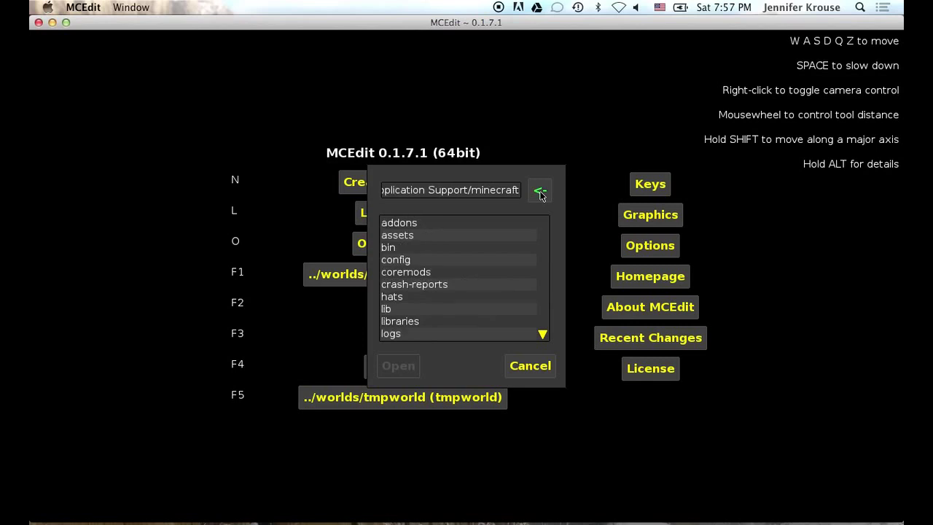
pyautogui.click(540, 193)
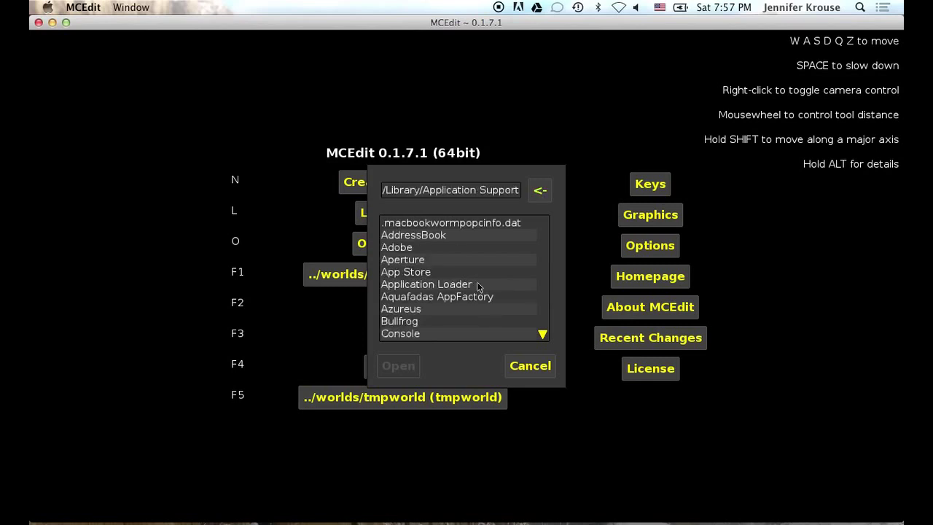
pyautogui.scroll(-20, 477, 286)
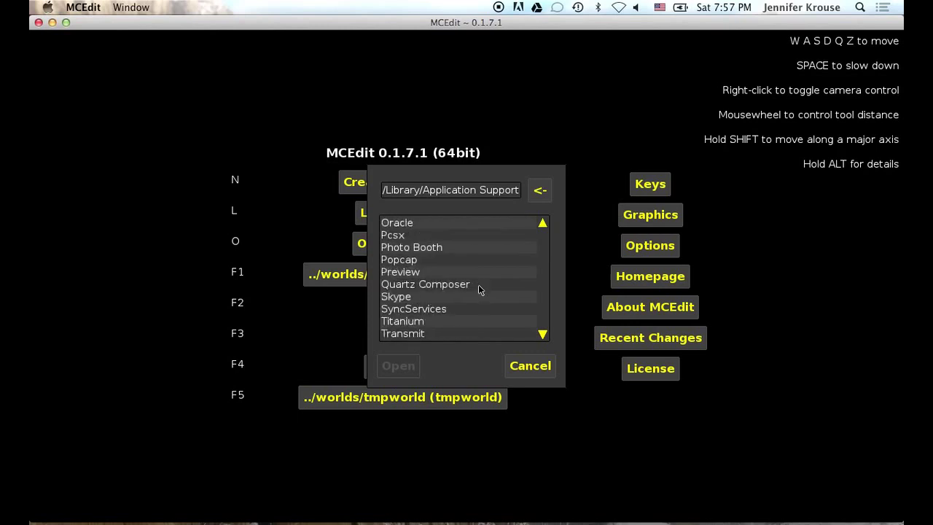
pyautogui.scroll(-10, 479, 287)
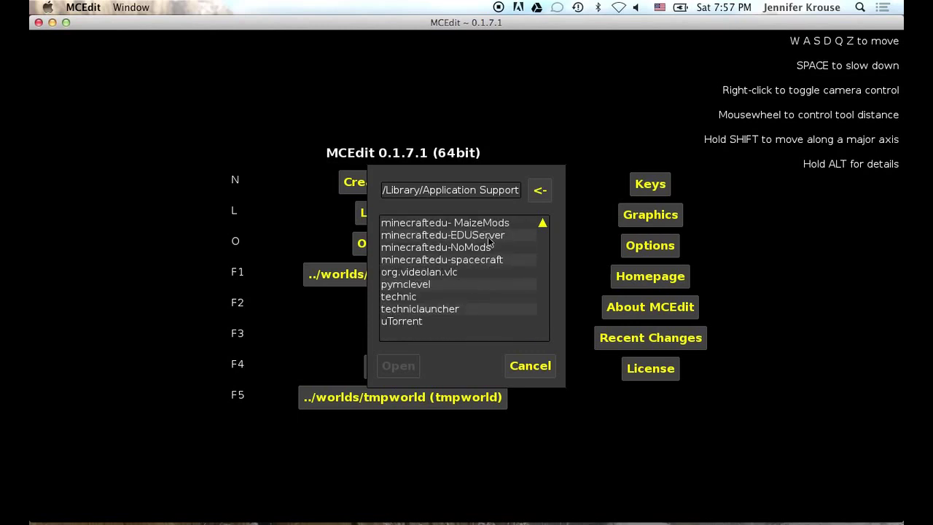
pyautogui.scroll(5, 490, 240)
pyautogui.click(434, 297)
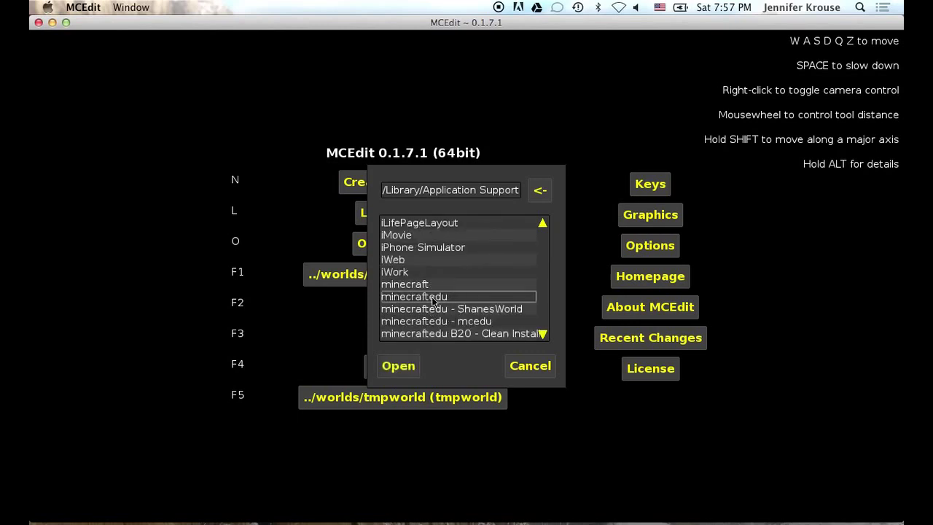
pyautogui.doubleClick(434, 298)
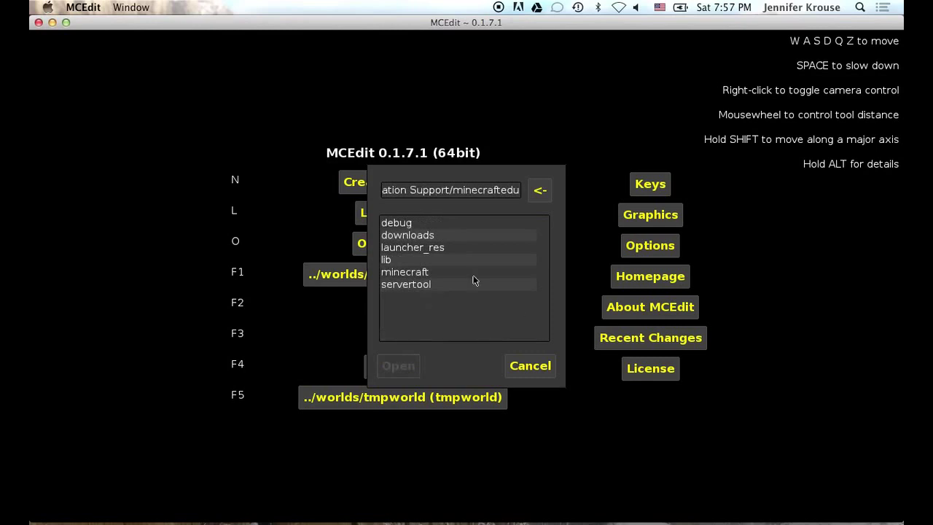
# Browse within the minecraftedu folder to servertool/worlds/savedworlds
pyautogui.click(429, 286)
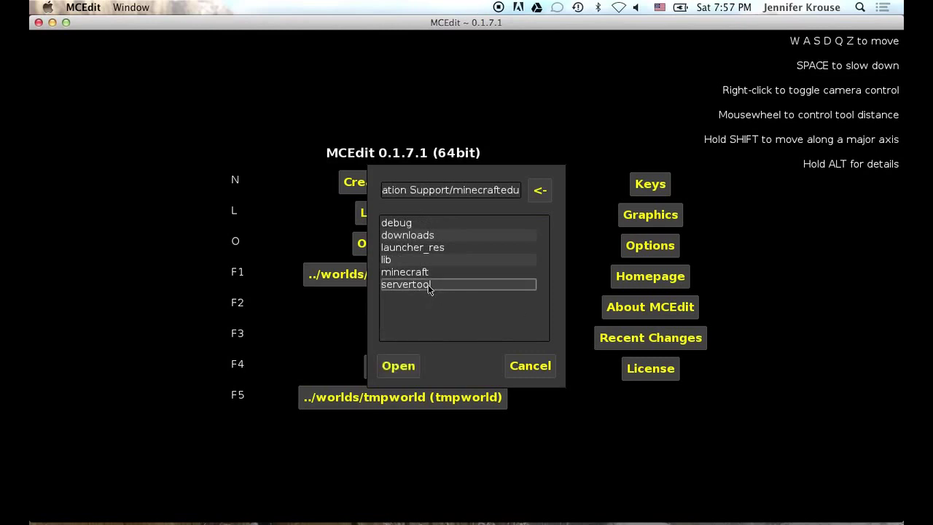
pyautogui.doubleClick(429, 287)
pyautogui.click(411, 274)
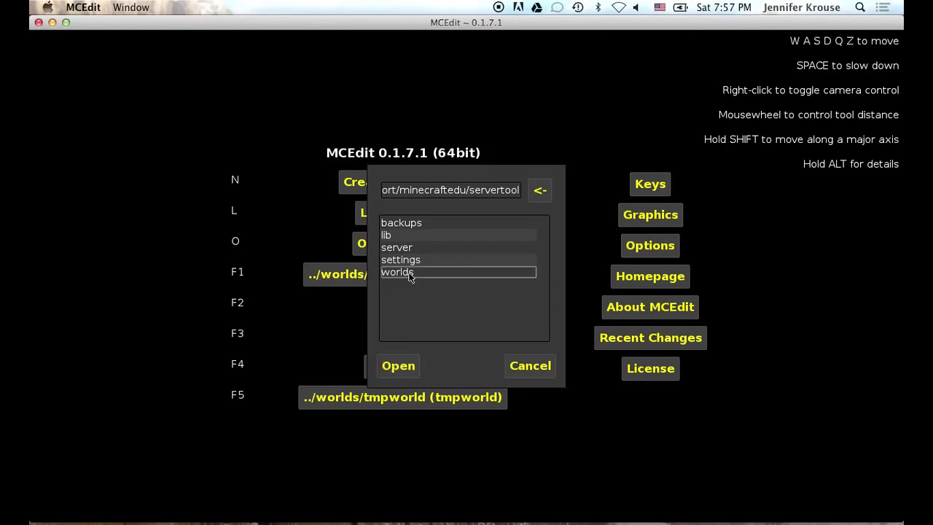
pyautogui.doubleClick(411, 274)
pyautogui.click(427, 236)
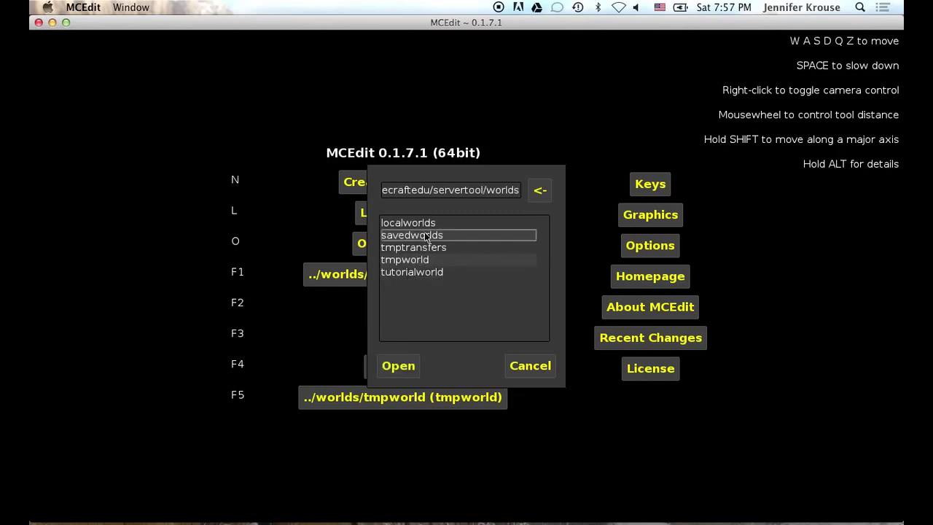
pyautogui.doubleClick(427, 236)
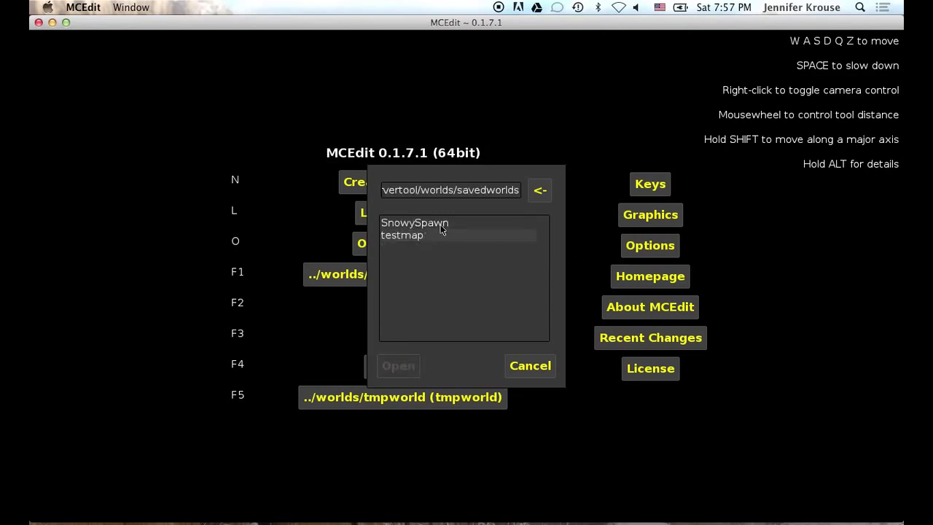
# Open level.dat from the SnowySpawn world folder
pyautogui.click(441, 228)
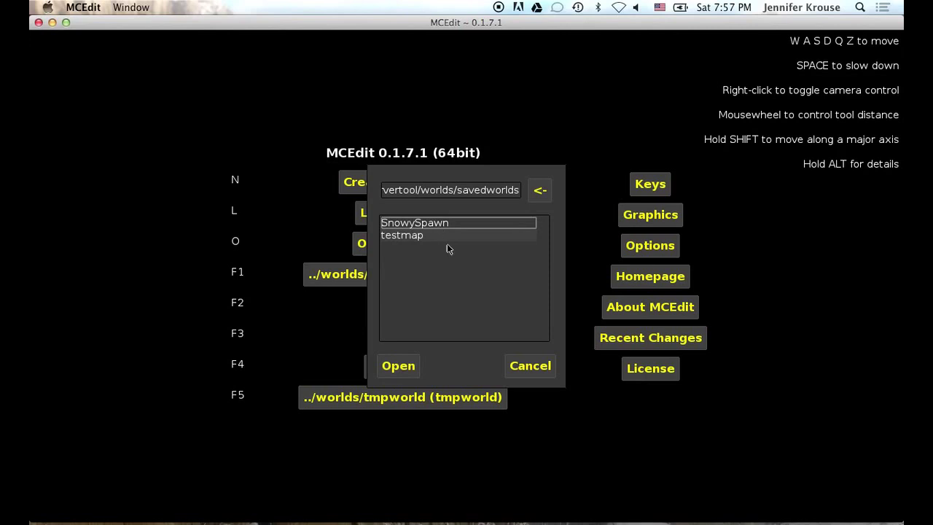
pyautogui.click(398, 367)
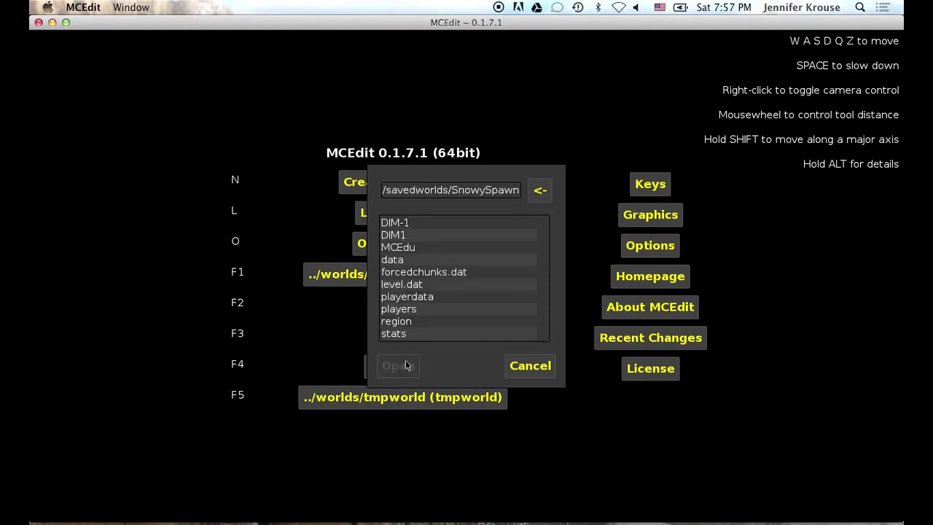
pyautogui.click(390, 285)
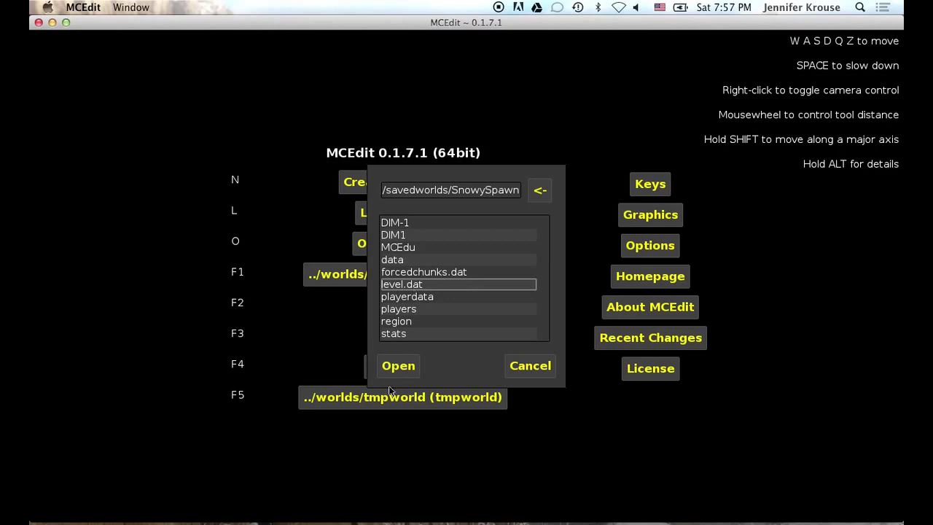
pyautogui.click(411, 368)
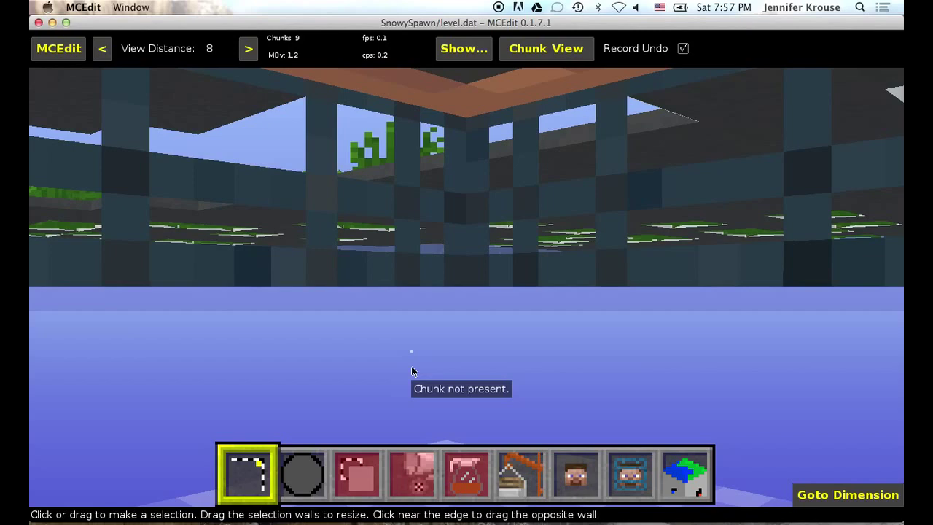
# Fly the camera above and around the SnowySpawn world to examine its snowy terrain, frozen lake and ice spikes
pyautogui.press('q')
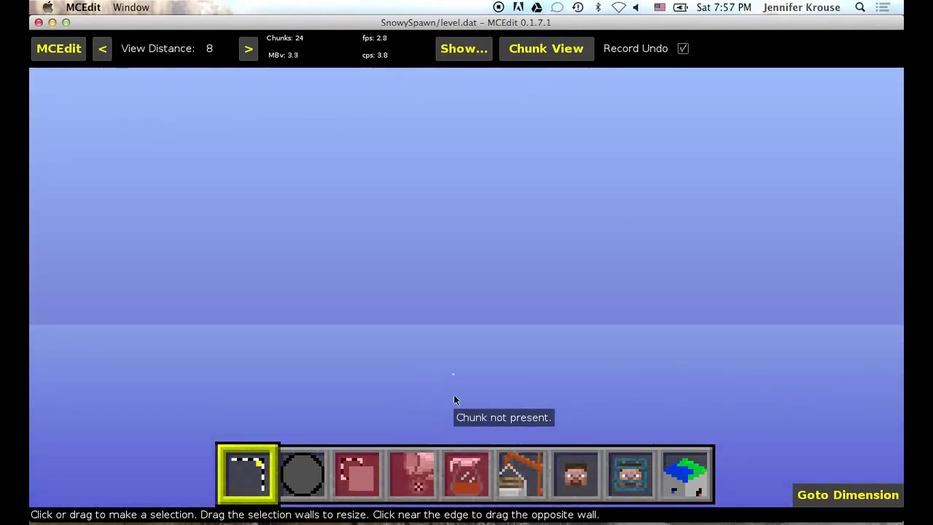
pyautogui.rightClick(461, 377)
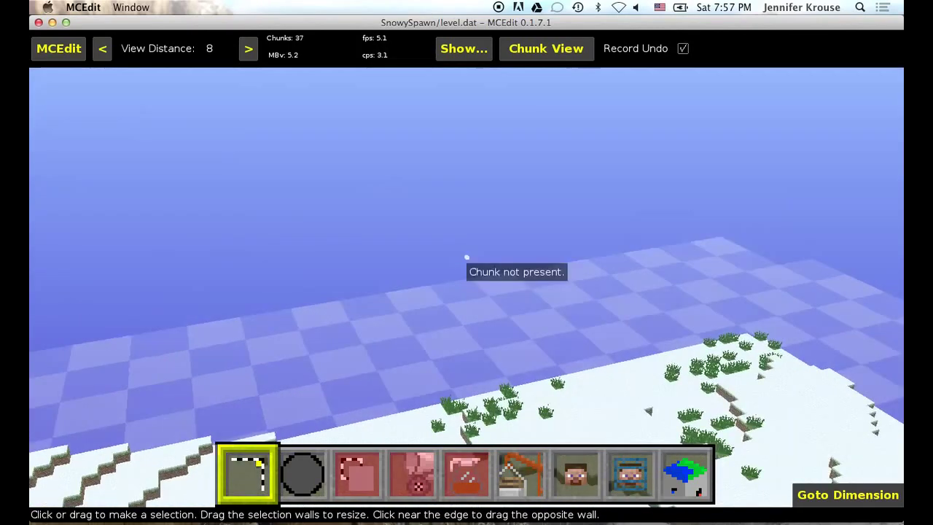
pyautogui.moveTo(465, 267); pyautogui.dragTo(462, 265, button='right')
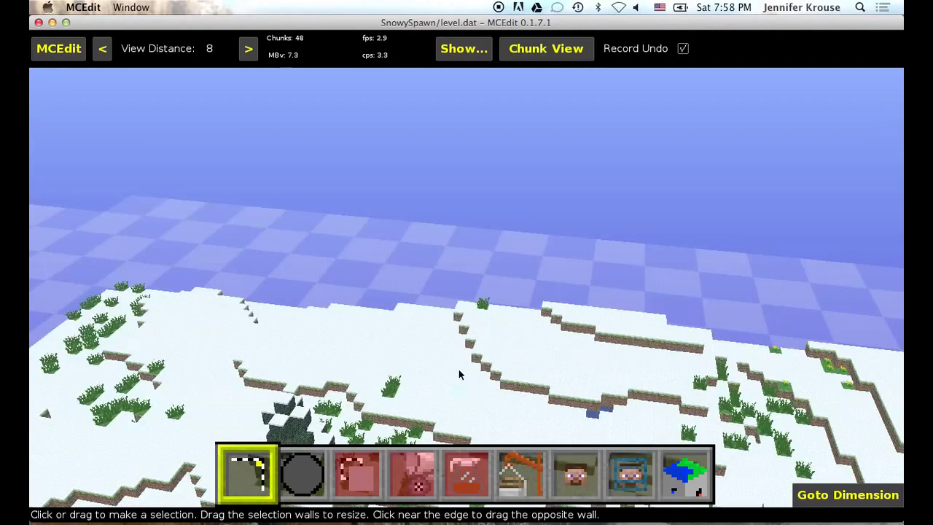
pyautogui.press('w')
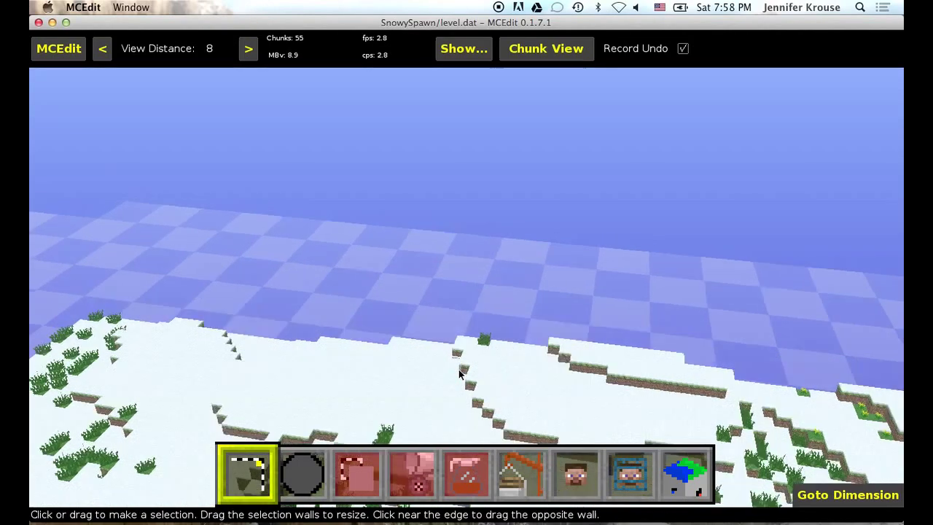
pyautogui.press('s')
pyautogui.press('s')
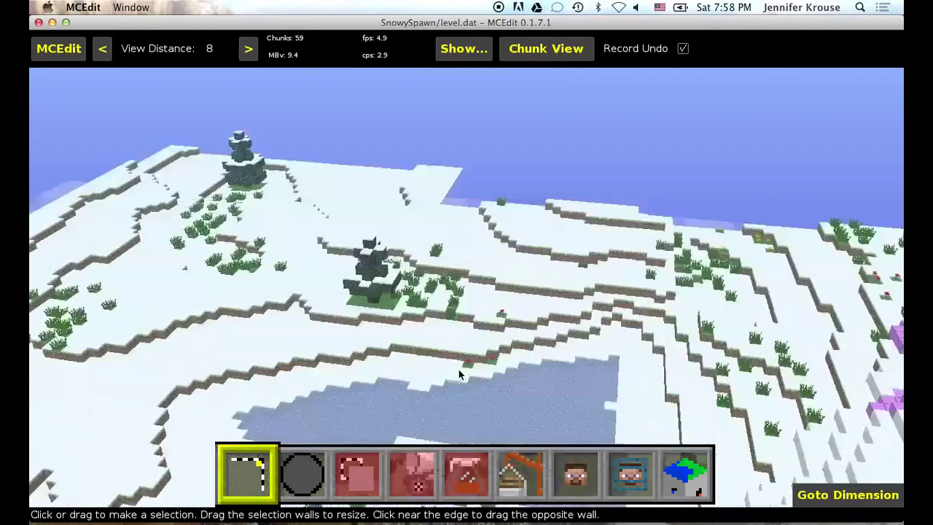
pyautogui.press('a')
pyautogui.press('a')
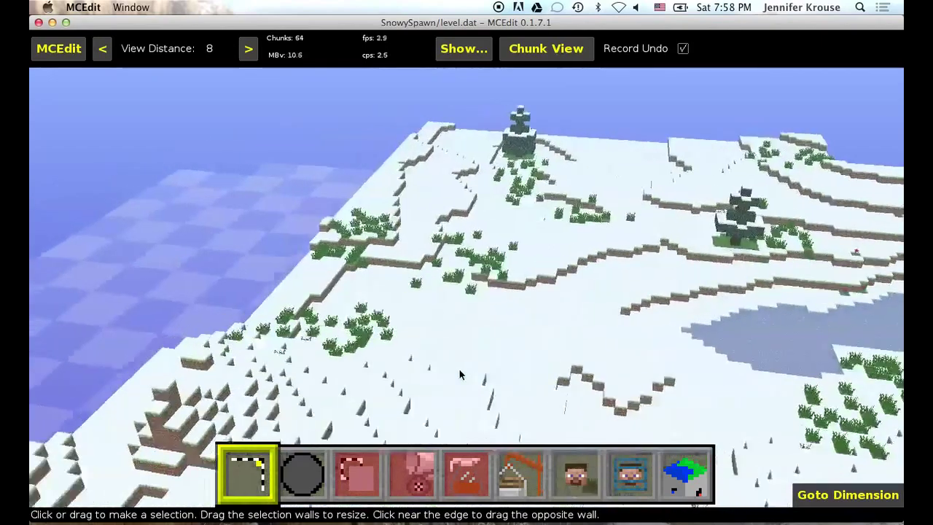
pyautogui.press('d')
pyautogui.press('l')
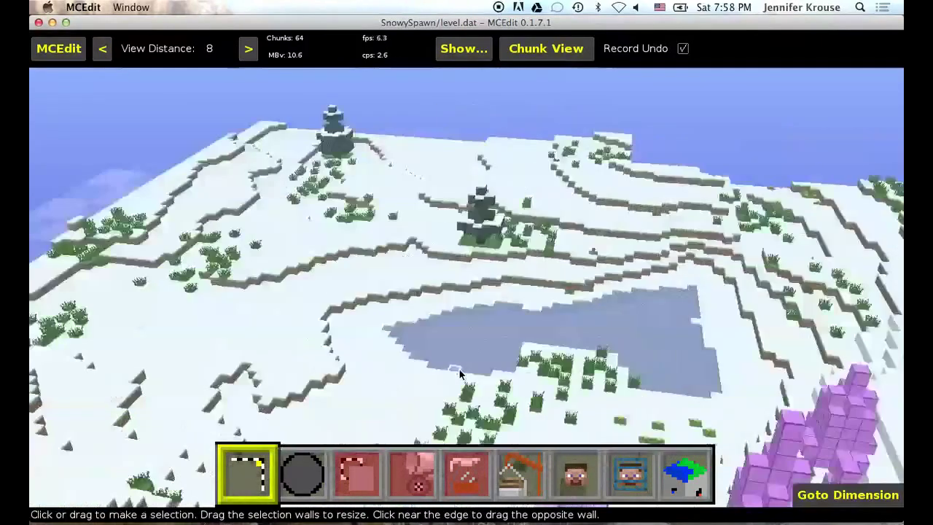
pyautogui.press('l')
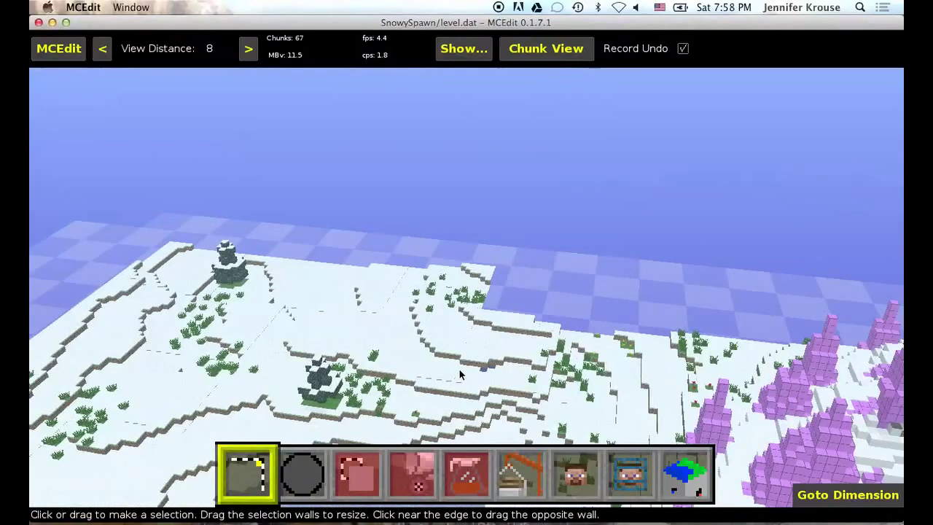
pyautogui.press('k')
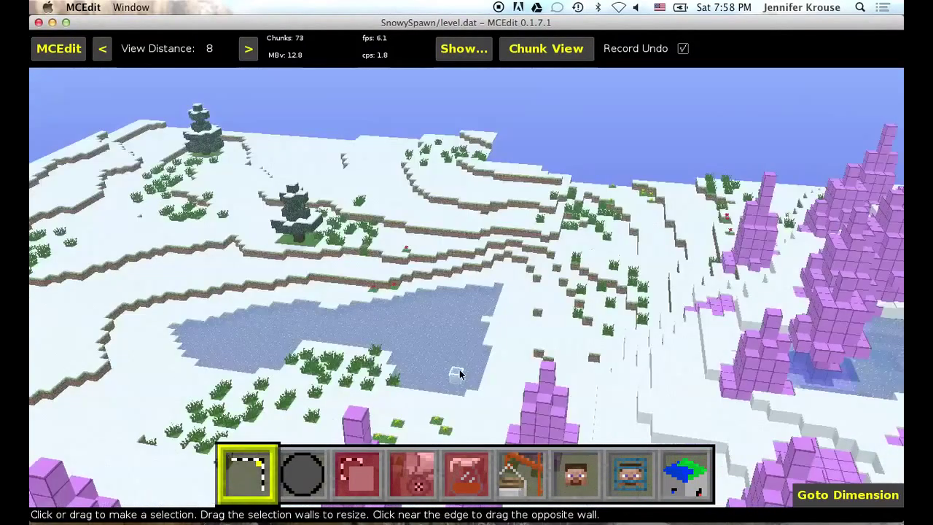
pyautogui.press('w')
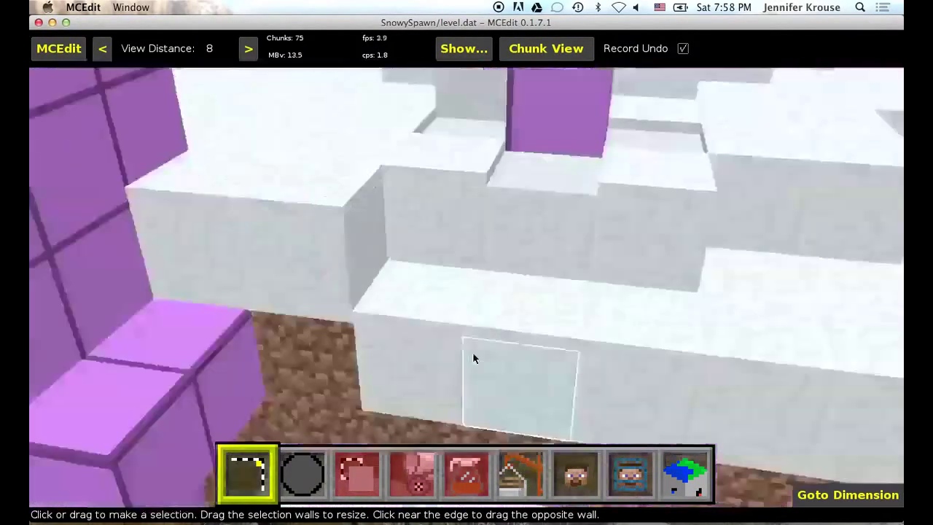
# Examine the snowfield, spruce trees, frozen lake and purple block spikes from above to find the area for the edit
pyautogui.press('a')
pyautogui.press('q')
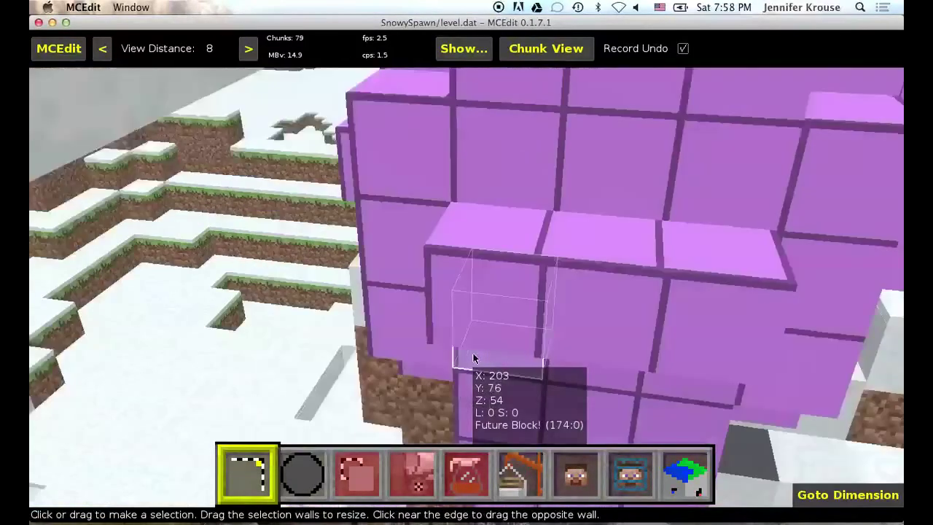
pyautogui.press('q')
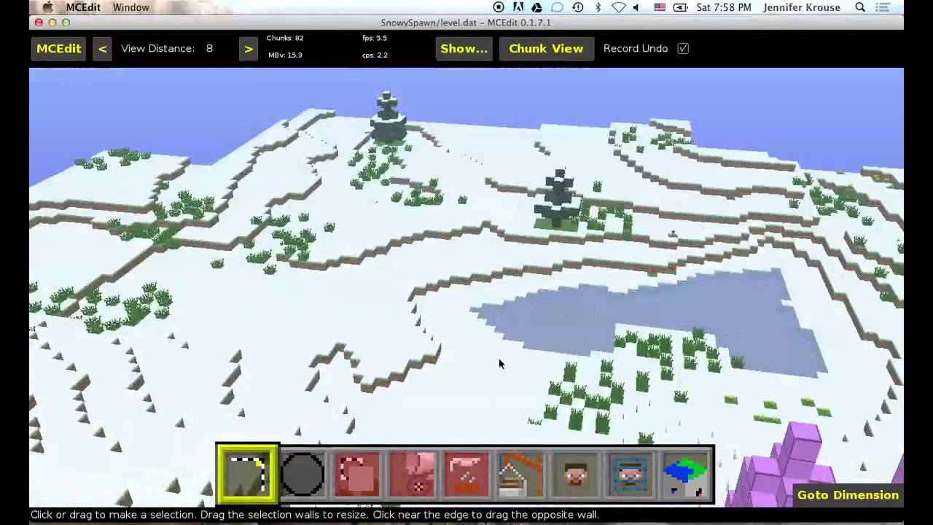
pyautogui.press('d')
pyautogui.press('d')
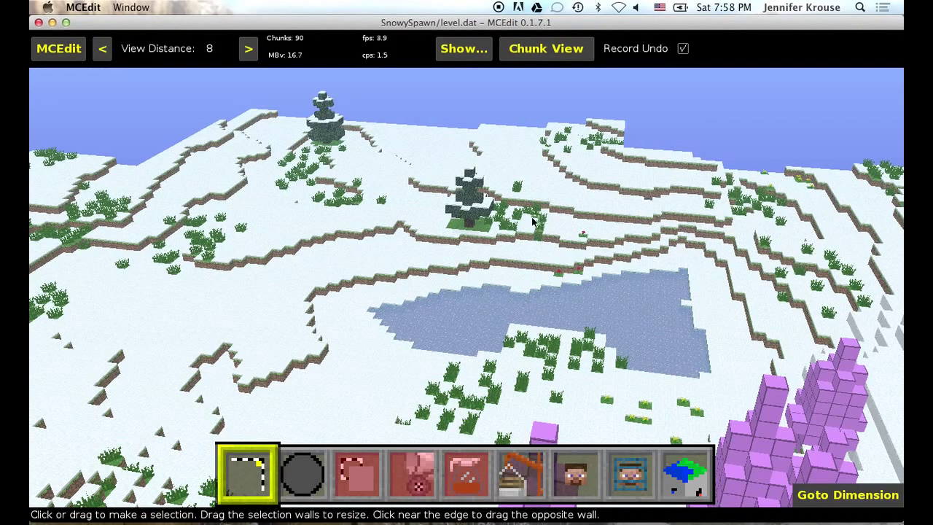
pyautogui.press('l')
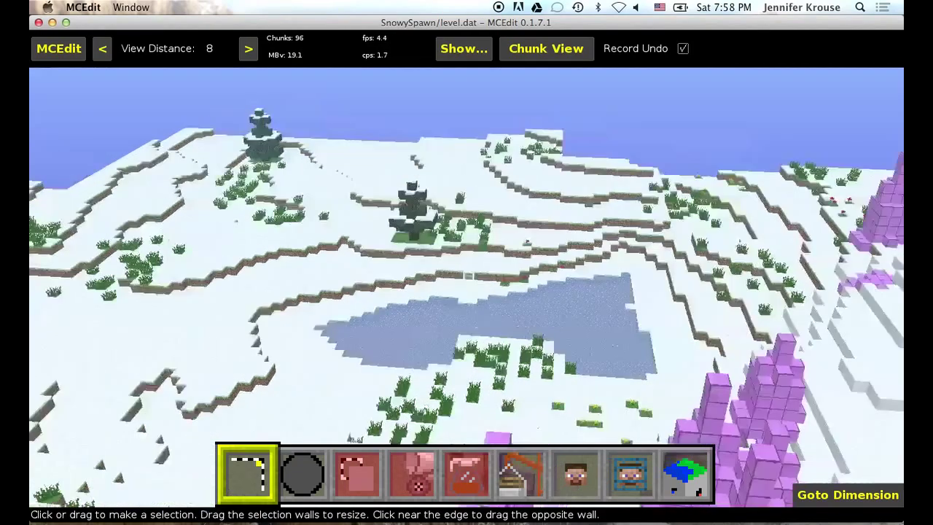
pyautogui.press('i')
pyautogui.press('k')
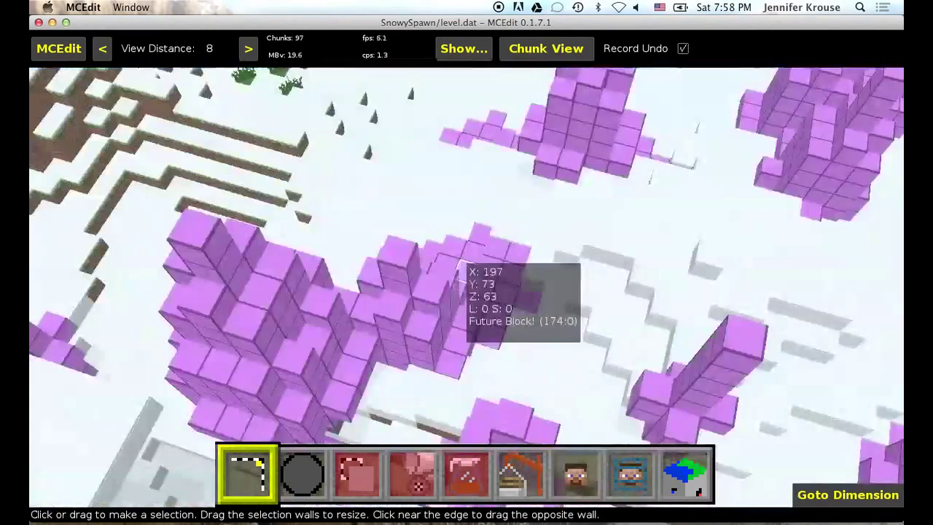
pyautogui.press('s')
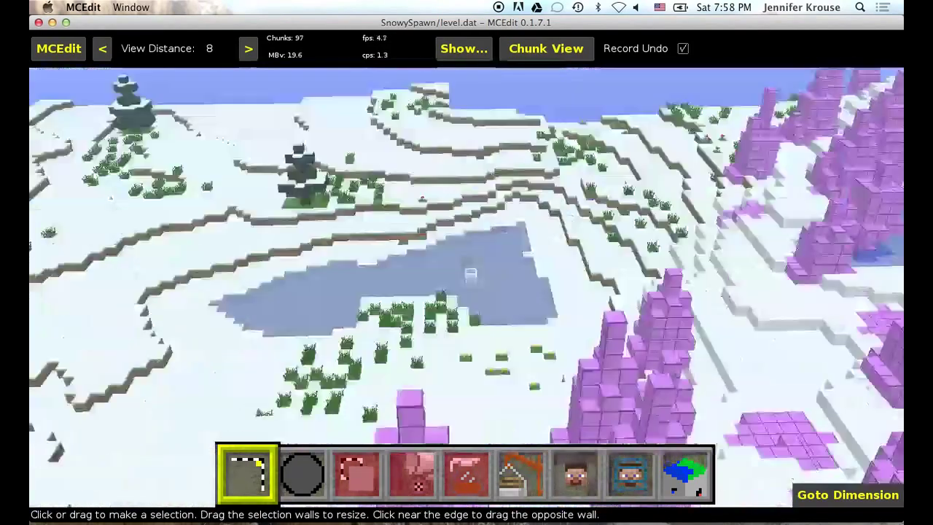
pyautogui.rightClick(532, 222)
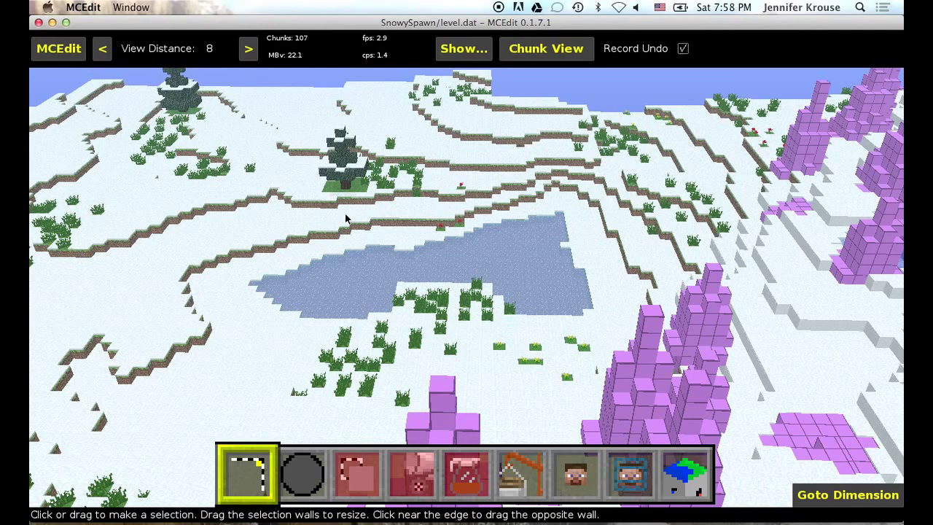
# Select a box about 68 wide, 70 long and 6 high spanning the frozen lake and nearby purple spikes
pyautogui.click(273, 120)
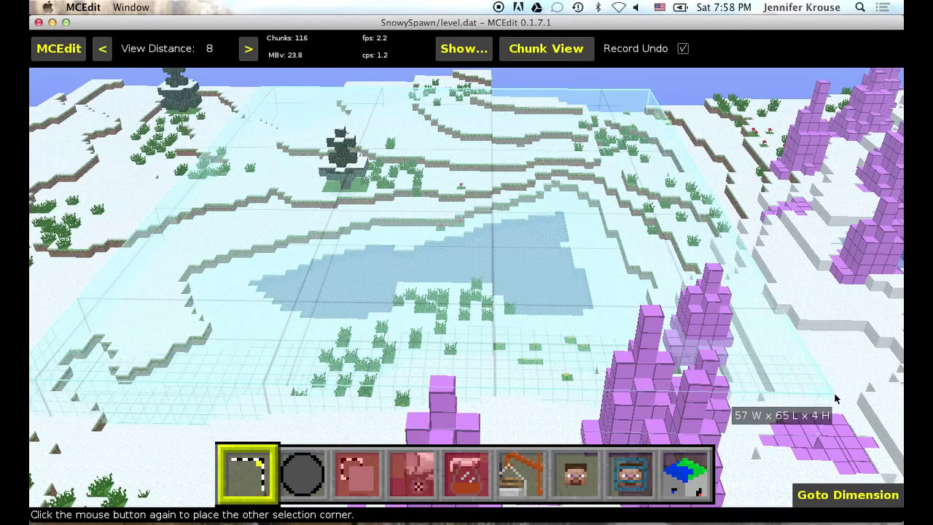
pyautogui.press('s')
pyautogui.press('d')
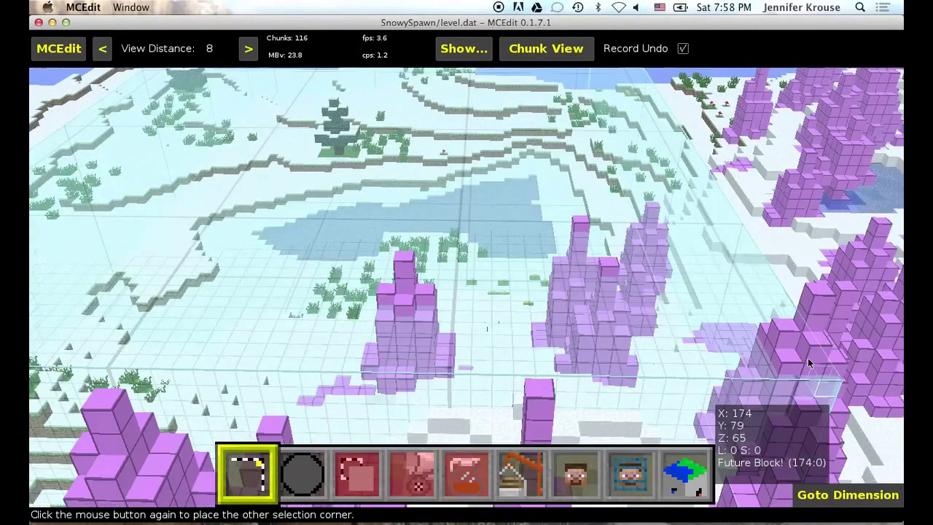
pyautogui.press('d')
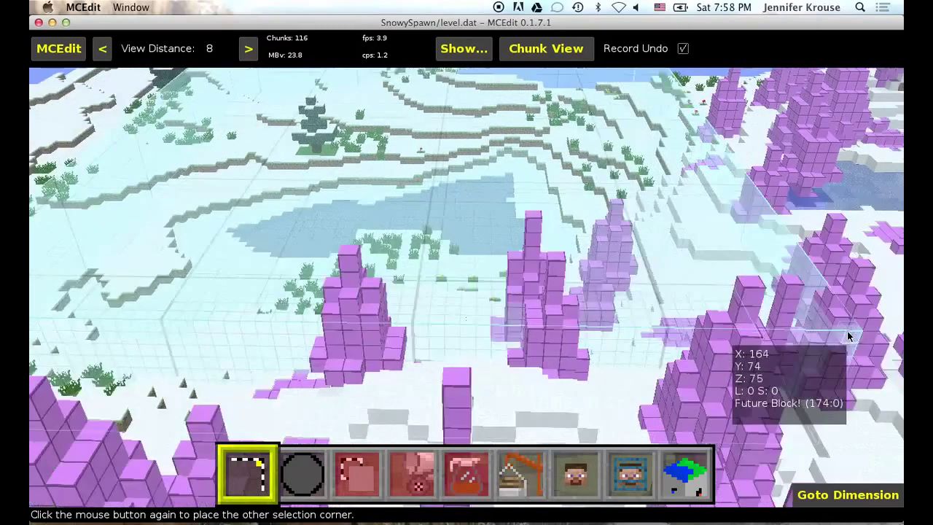
pyautogui.press('d')
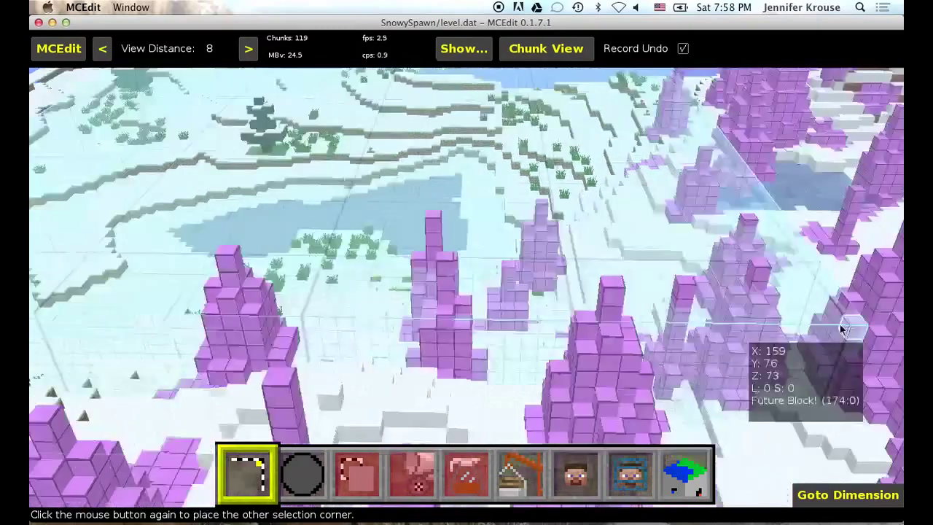
pyautogui.click(759, 324)
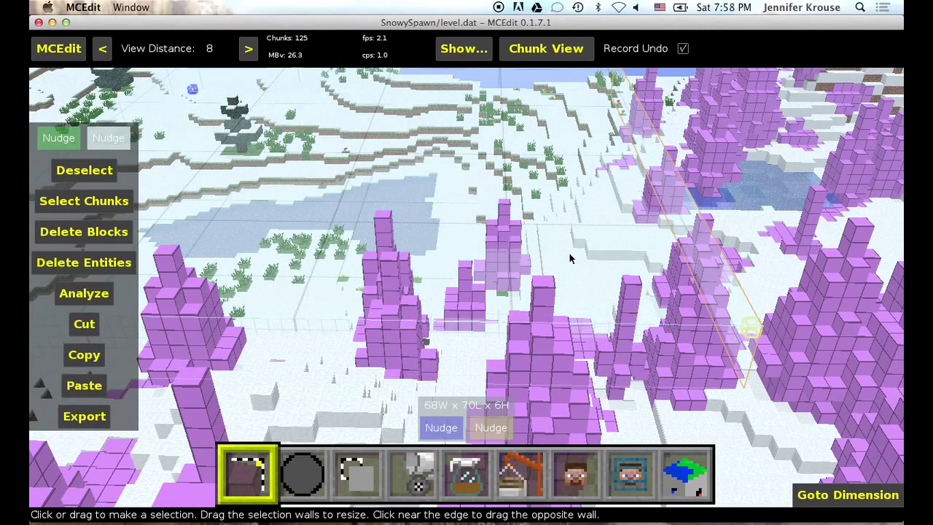
# Widen the selection to about 95 blocks by moving its side wall past the far spruce tree
pyautogui.press('a')
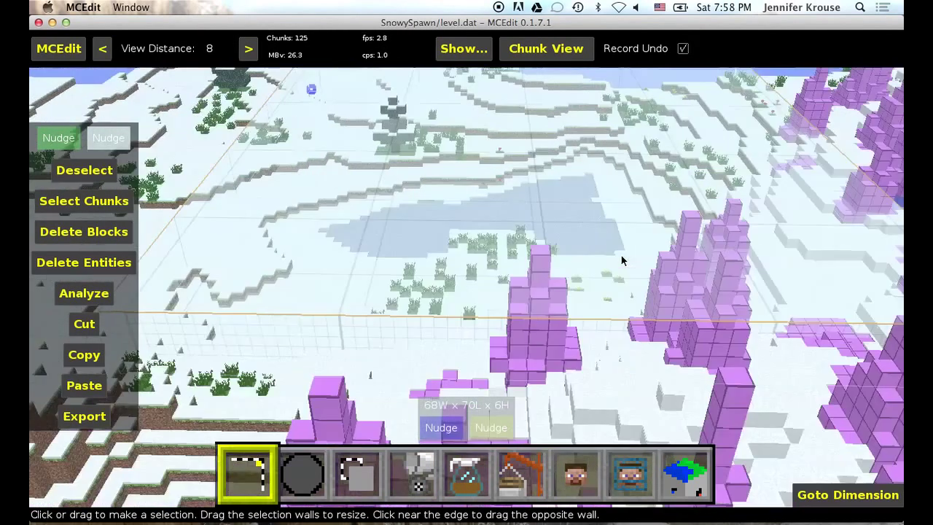
pyautogui.press('a')
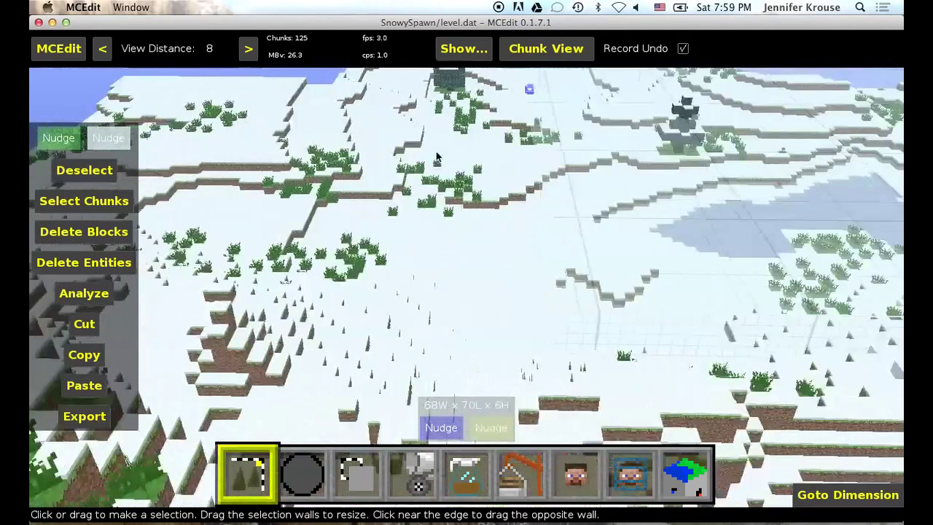
pyautogui.rightClick(448, 162)
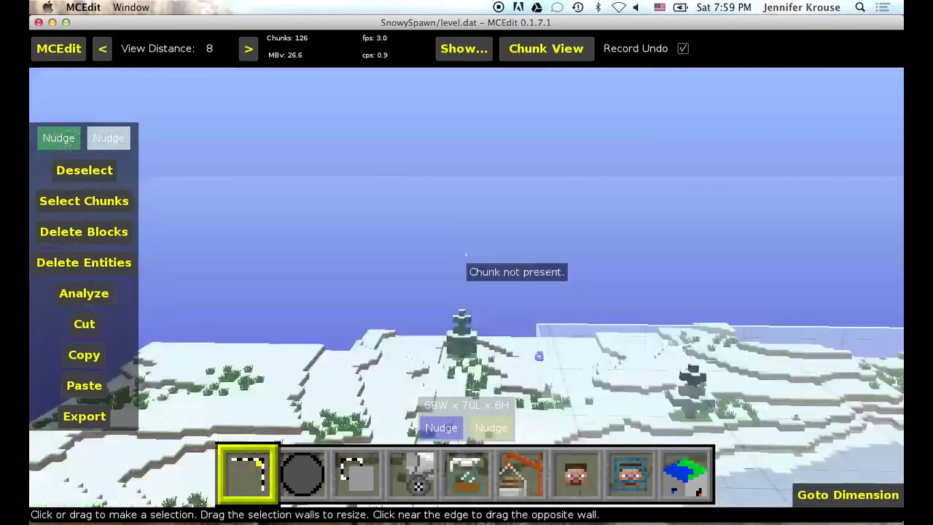
pyautogui.press('k')
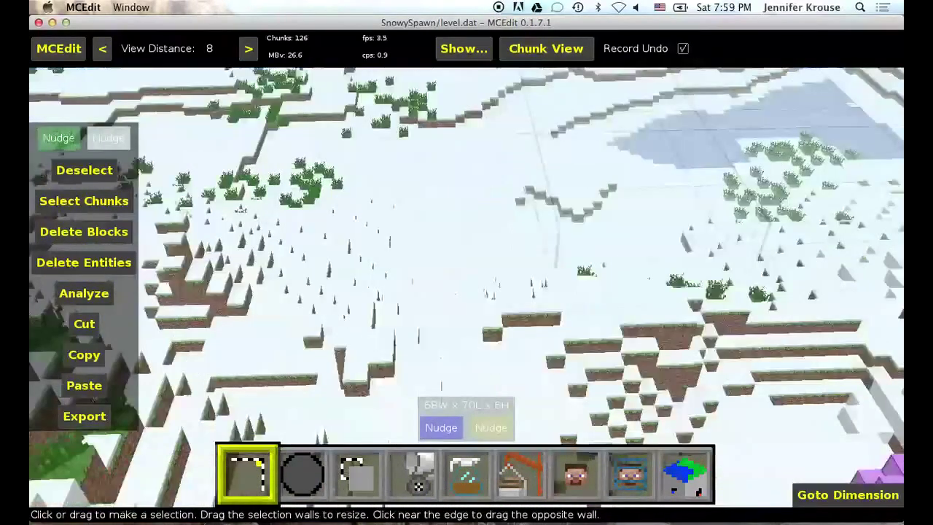
pyautogui.press('i')
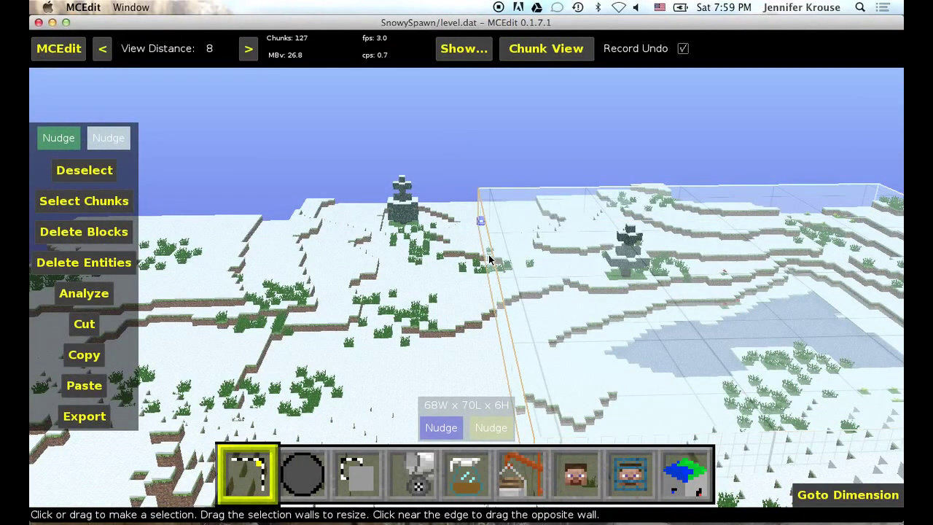
pyautogui.moveTo(490, 259); pyautogui.dragTo(294, 286)
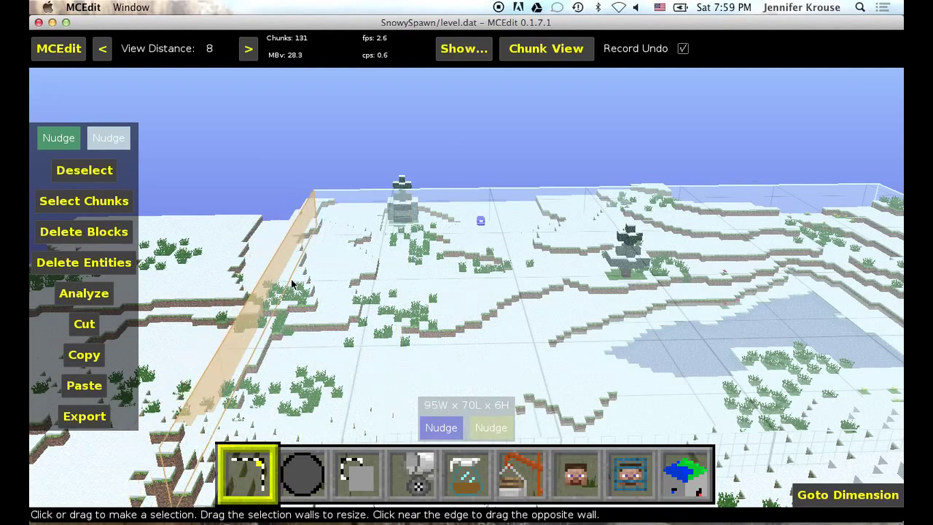
# Raise the selection's top to a height of about 16 blocks and expand the selection to whole chunks
pyautogui.moveTo(764, 303); pyautogui.dragTo(767, 162)
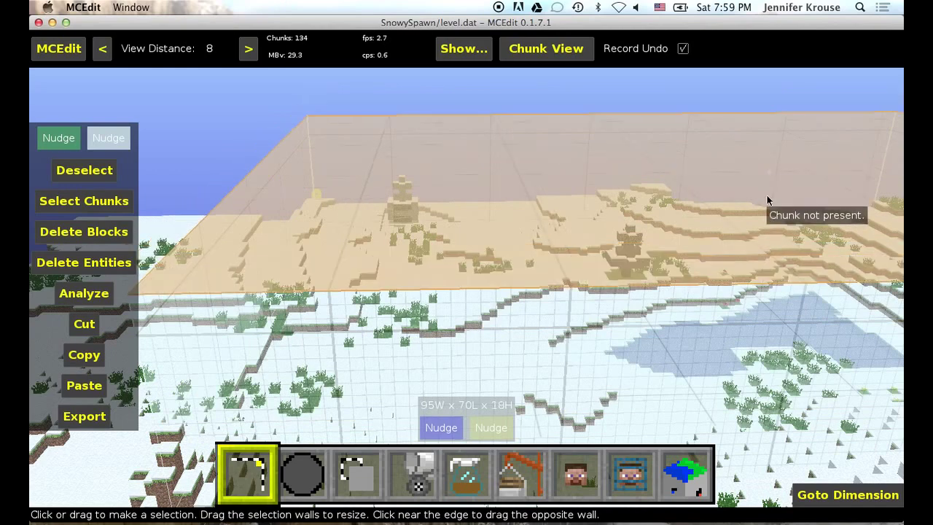
pyautogui.moveTo(766, 208); pyautogui.dragTo(766, 207)
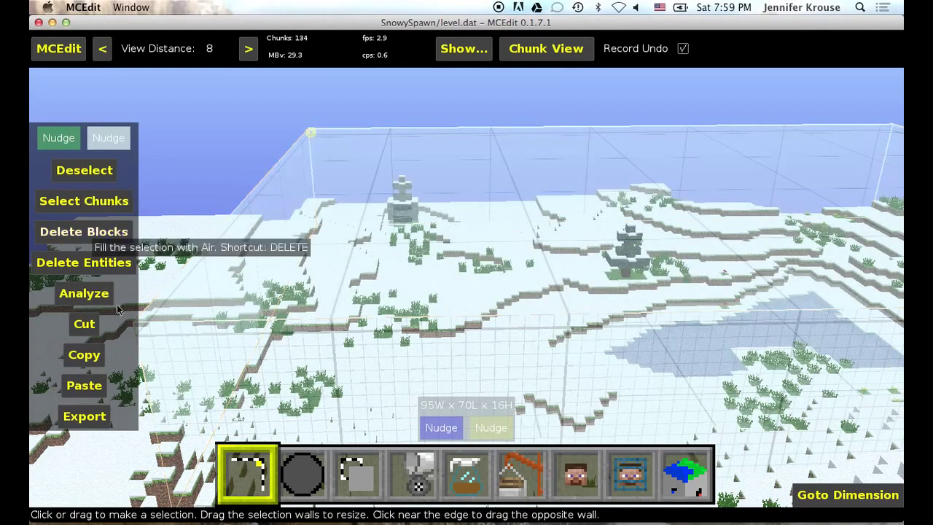
pyautogui.click(92, 207)
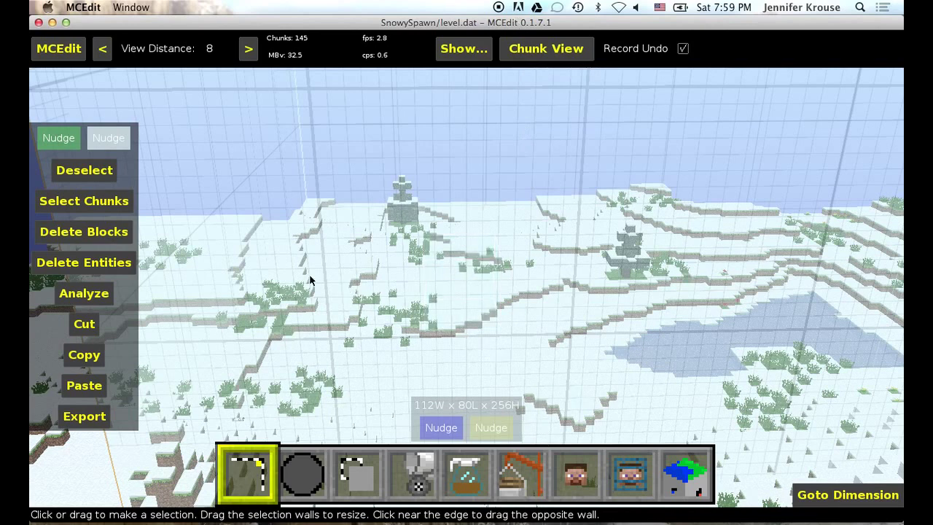
# Apply the Setbiome filter to the selected chunks with the biome set to Plains
pyautogui.click(471, 467)
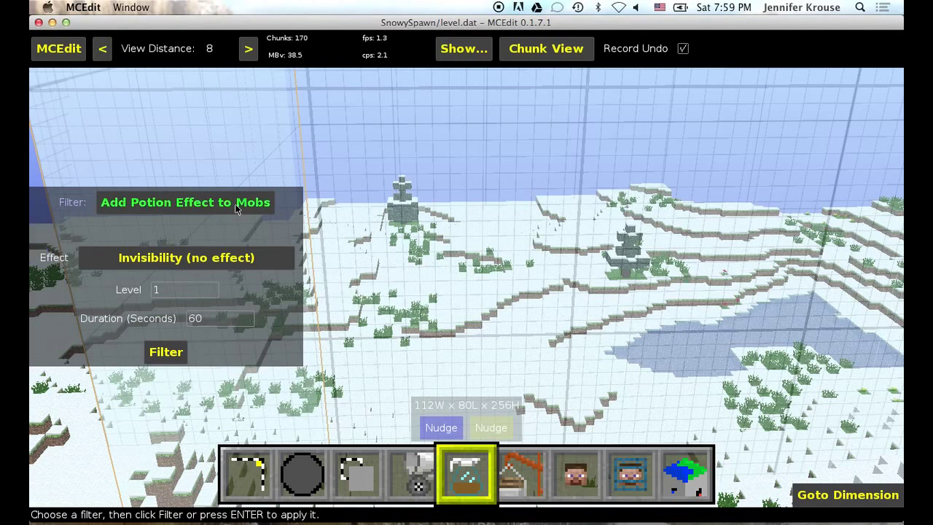
pyautogui.click(236, 208)
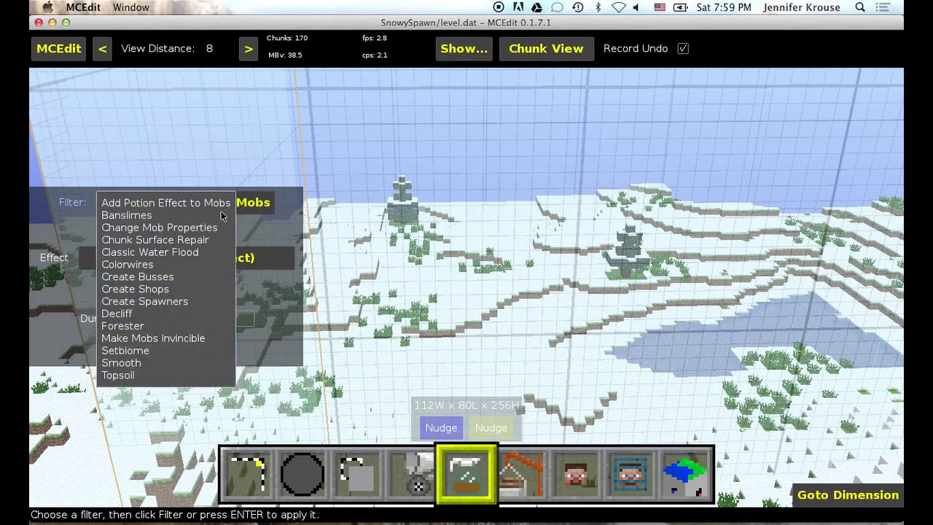
pyautogui.click(159, 353)
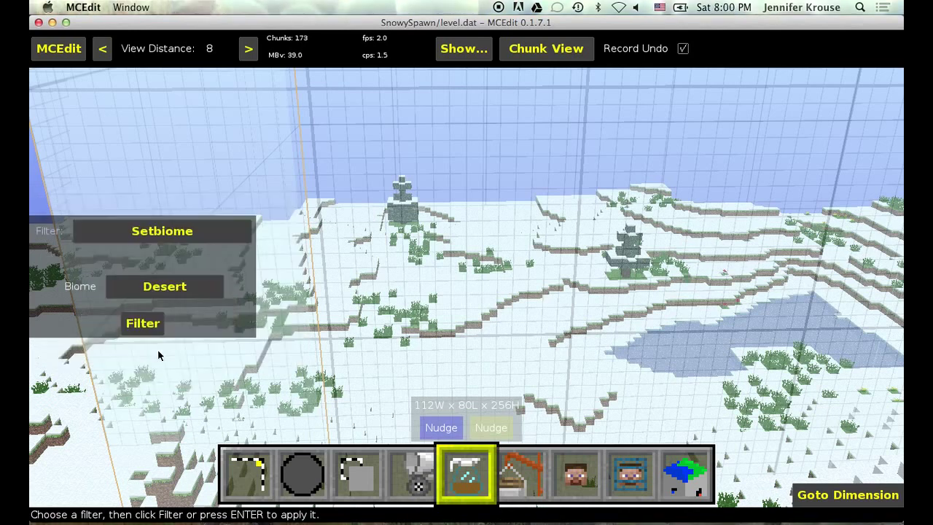
pyautogui.click(185, 288)
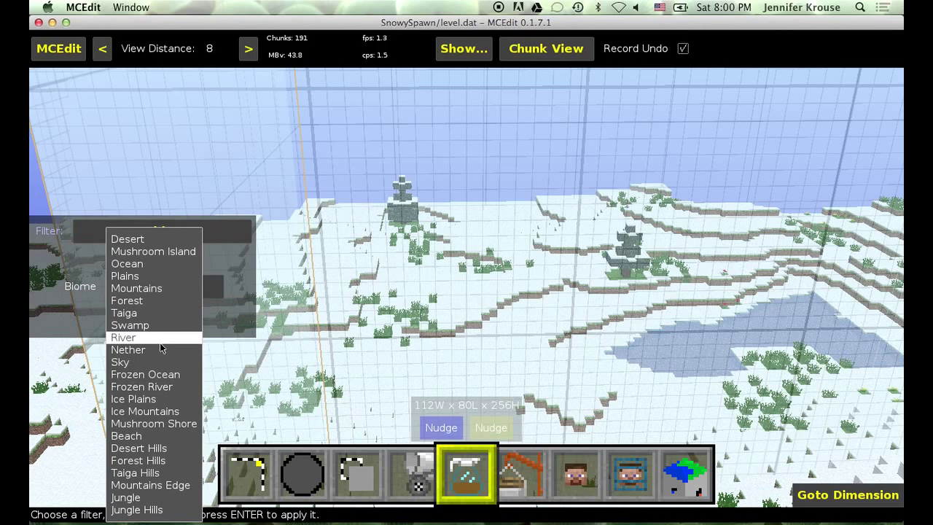
pyautogui.click(144, 276)
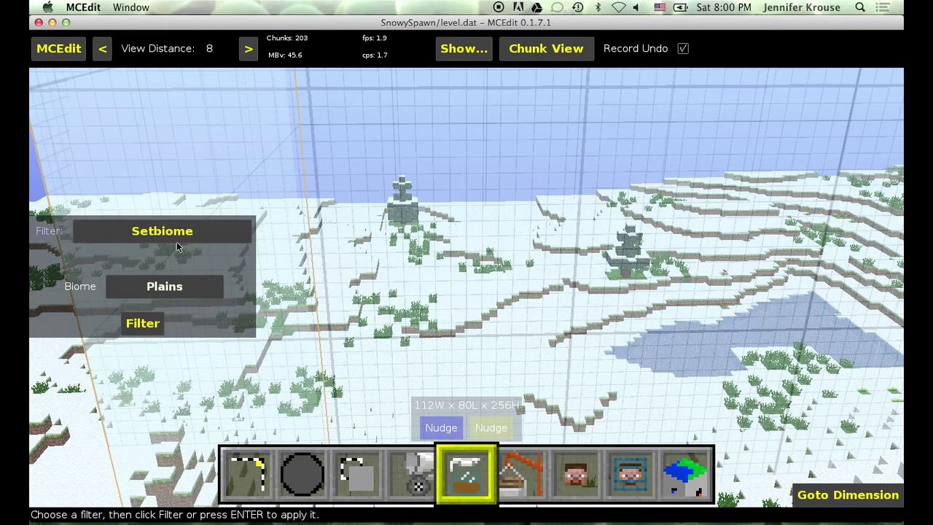
pyautogui.click(147, 326)
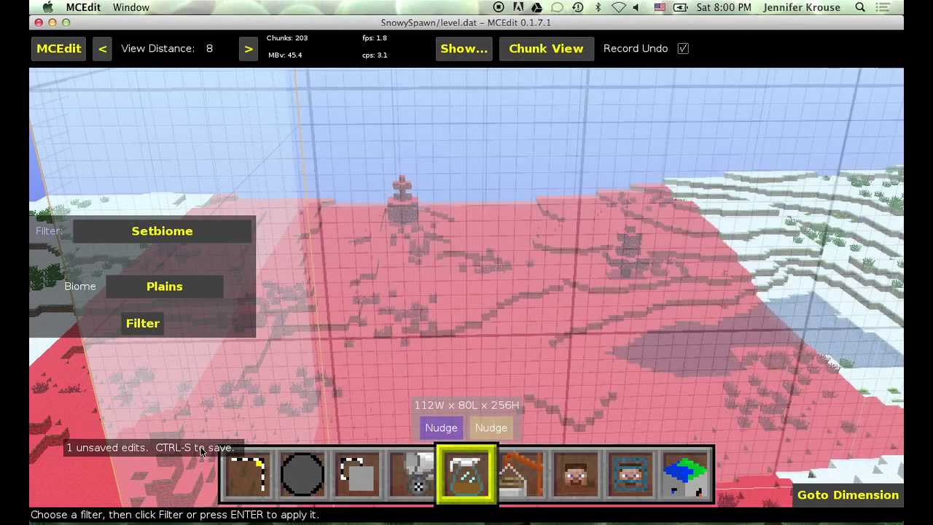
# Save the edited SnowySpawn world and quit MCEdit
pyautogui.click(60, 50)
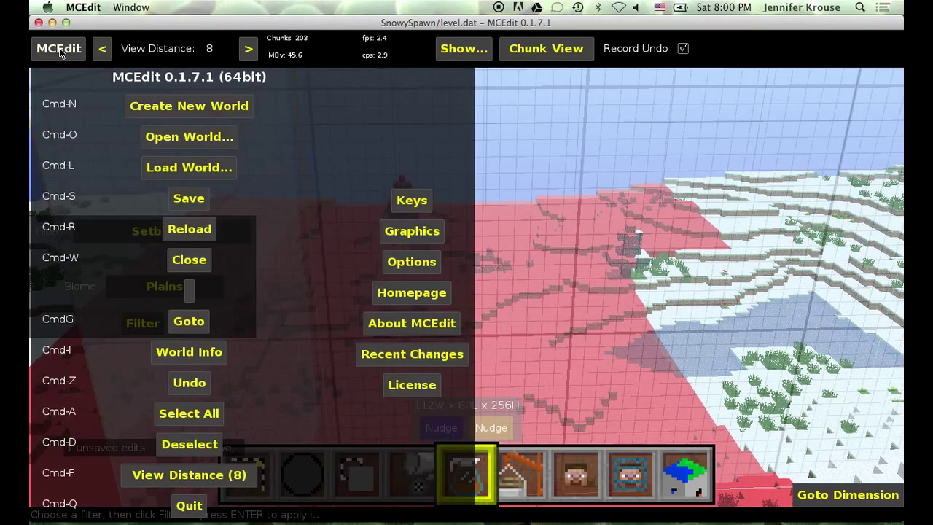
pyautogui.click(191, 198)
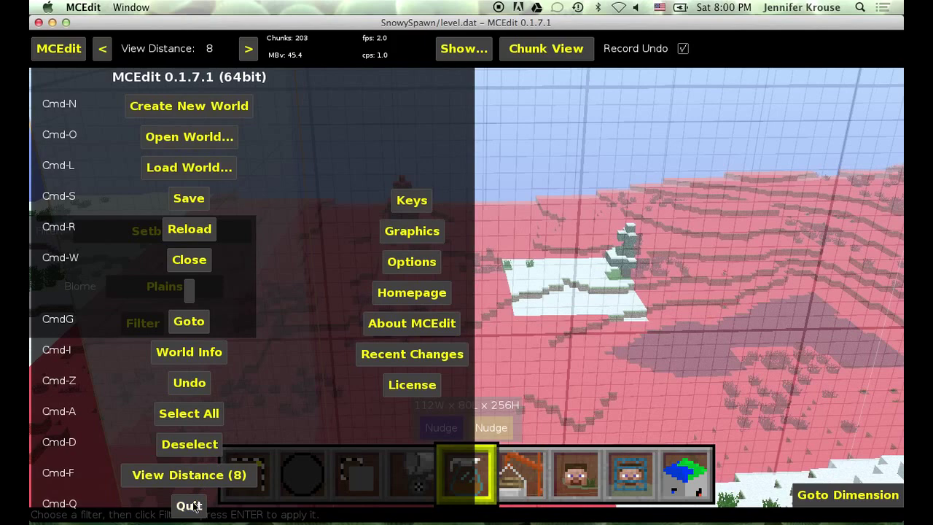
pyautogui.click(188, 505)
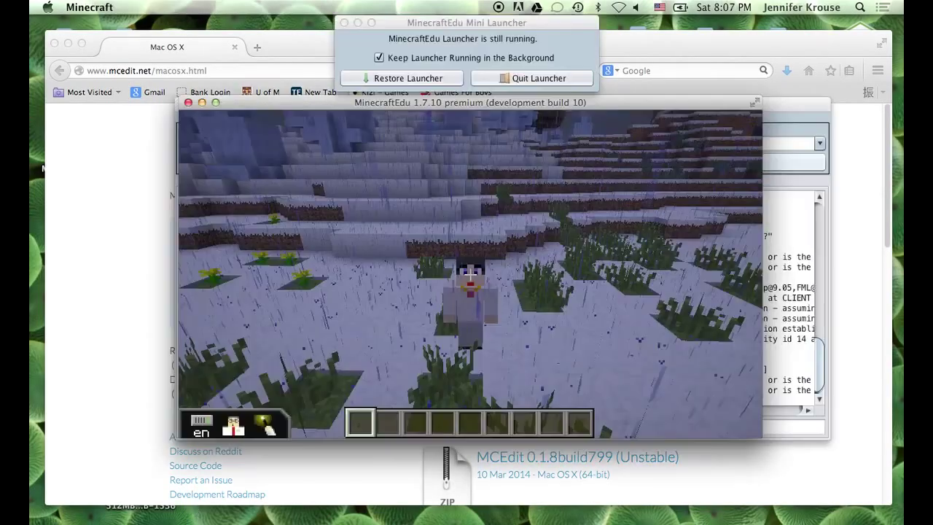
# In MinecraftEdu, hide the on-screen display, switch to first-person view and walk to the lake to check the weather in the edited biome
pyautogui.press('F1')
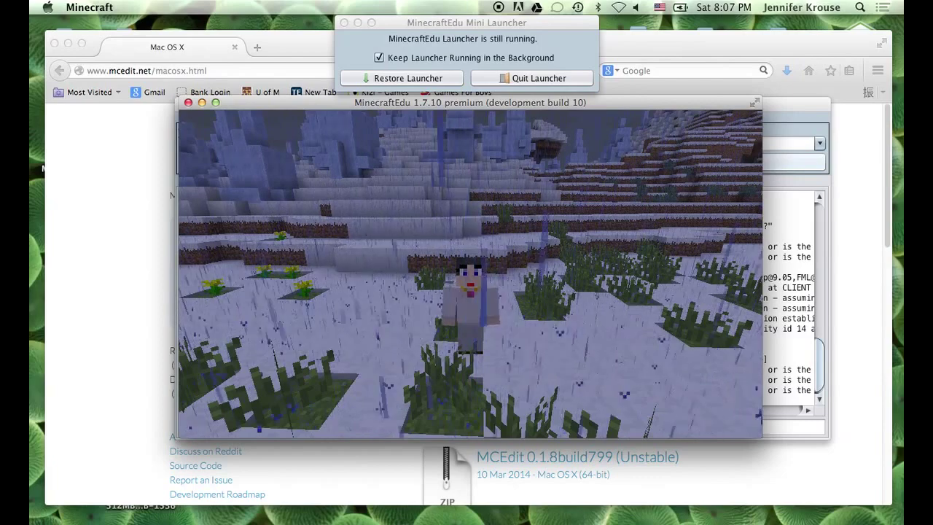
pyautogui.press('F5')
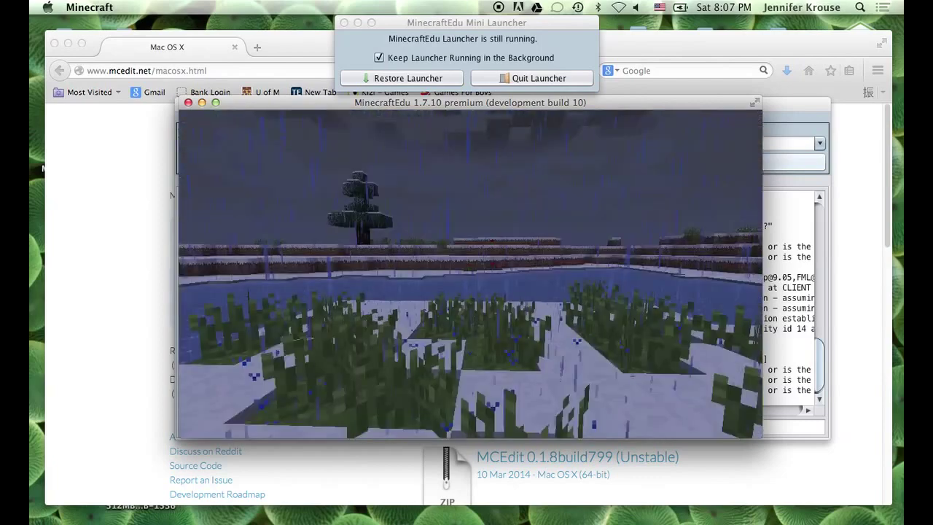
pyautogui.press('w')
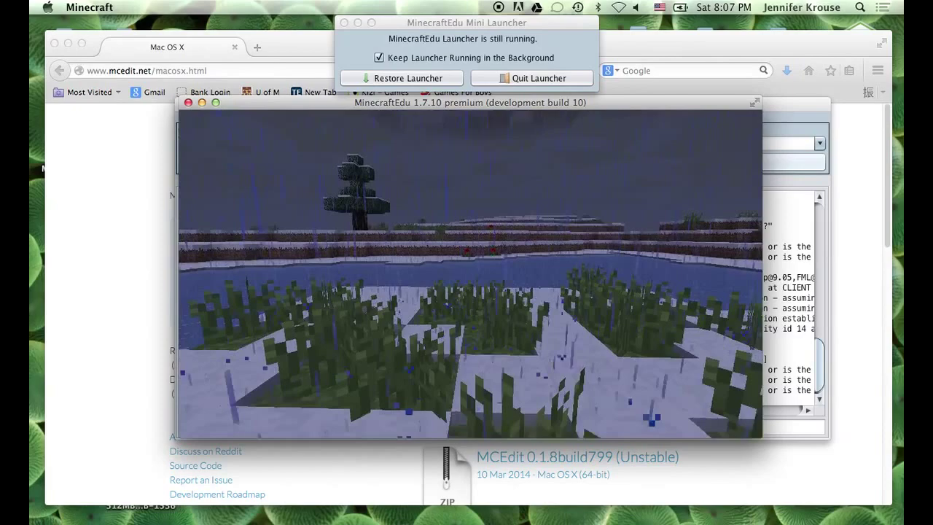
pyautogui.press('w')
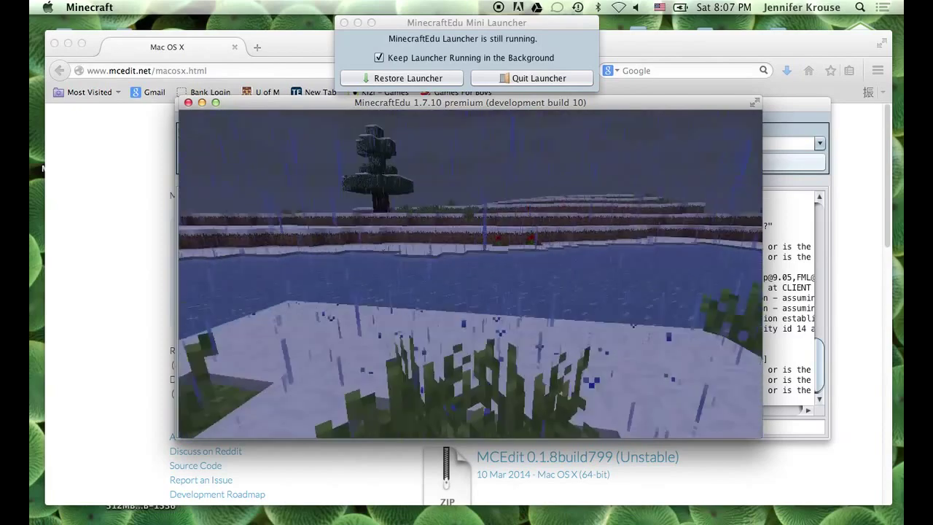
pyautogui.press('w')
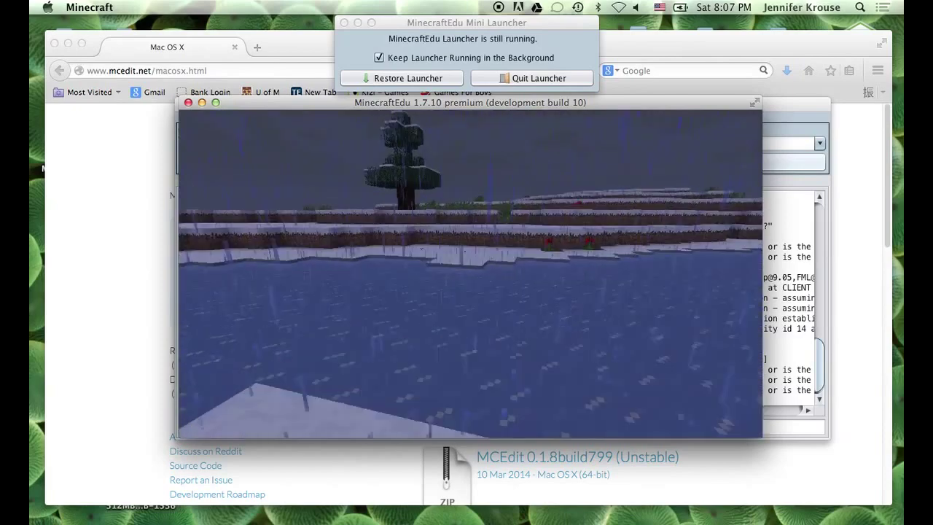
# Move along the lake shore, restore the on-screen display and thaw the surrounding ice and snow with the command //thaw 10
pyautogui.press('d')
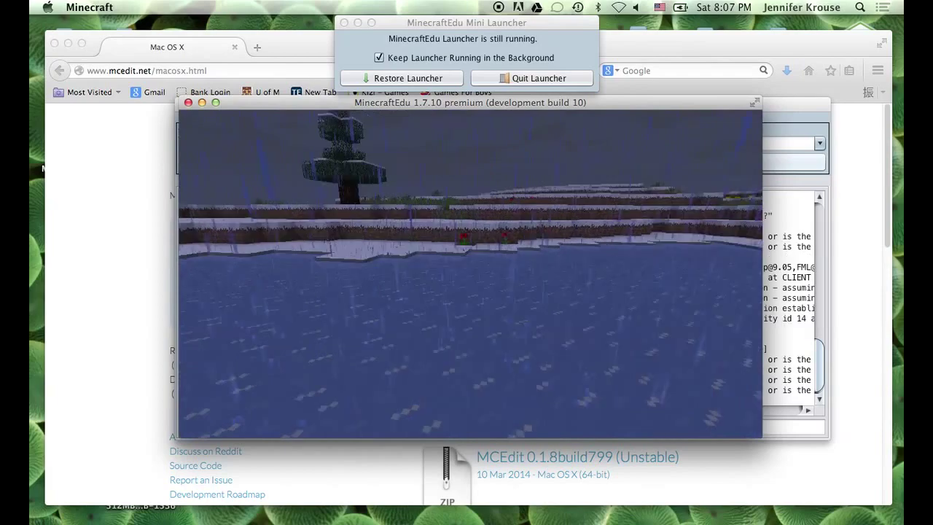
pyautogui.press('s')
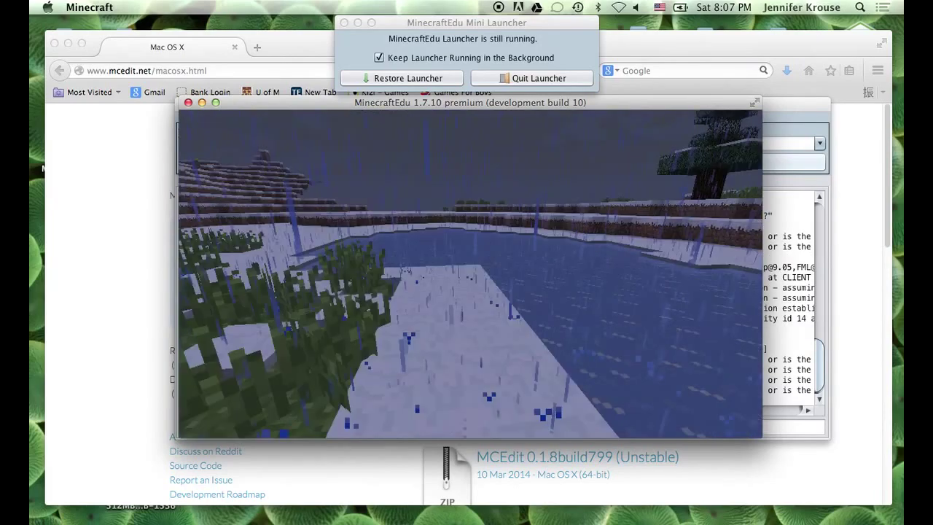
pyautogui.press('s')
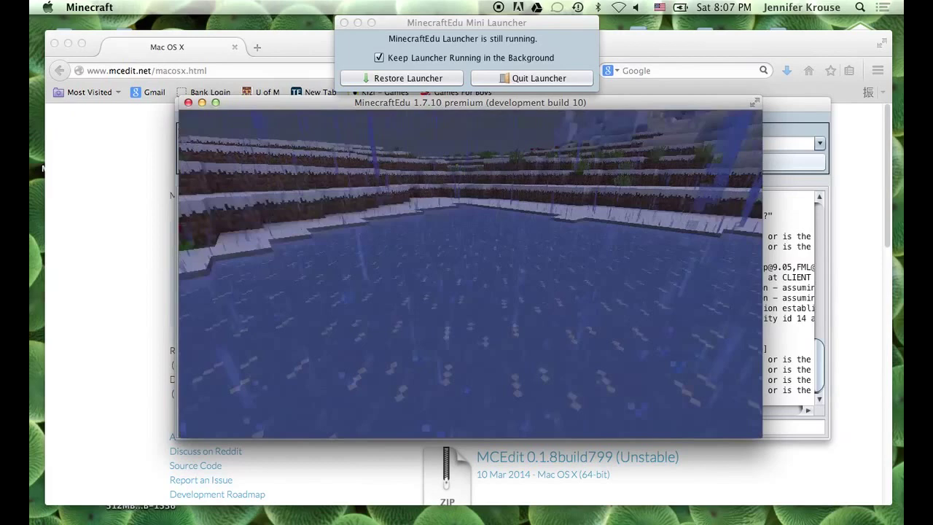
pyautogui.press('F1')
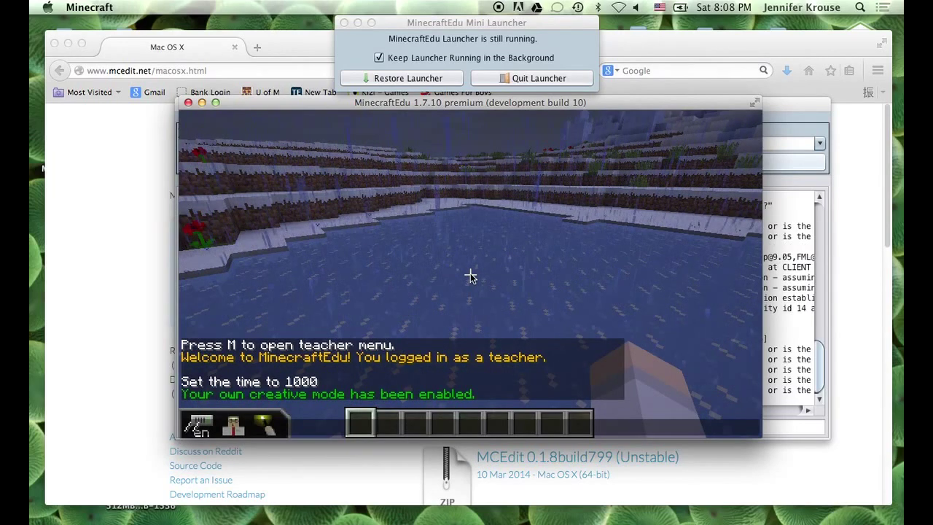
pyautogui.write('tha')
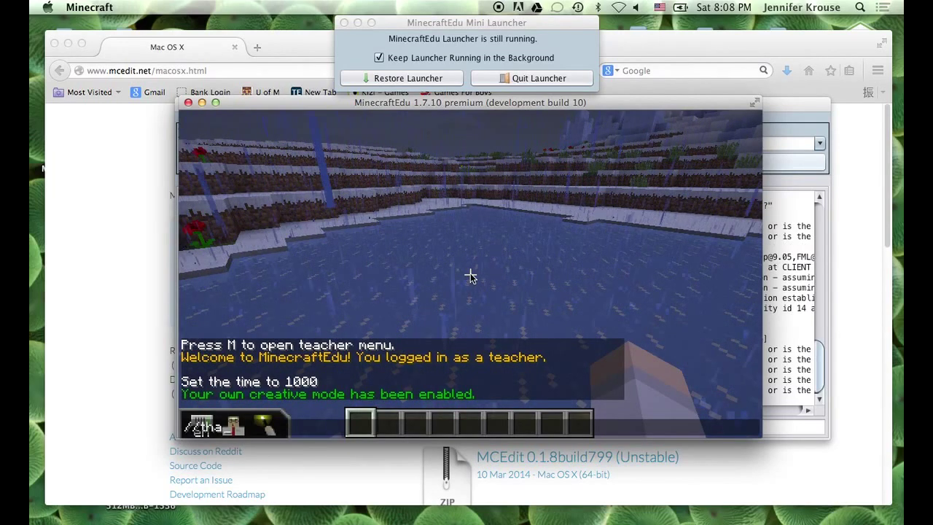
pyautogui.write('w')
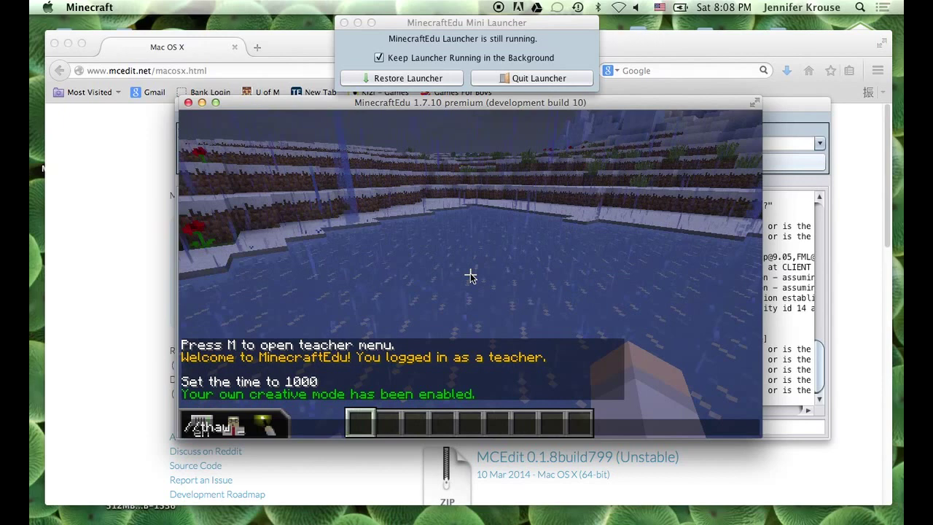
pyautogui.write('10')
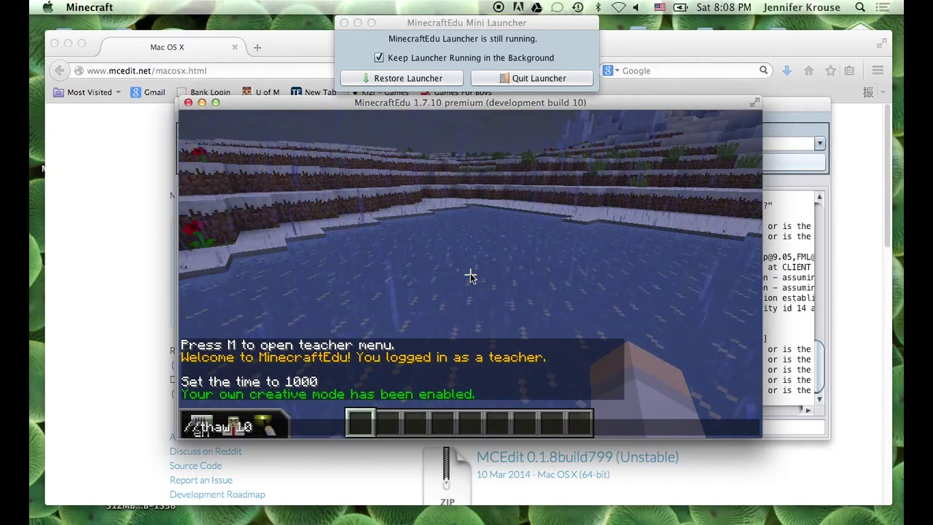
pyautogui.press('Return')
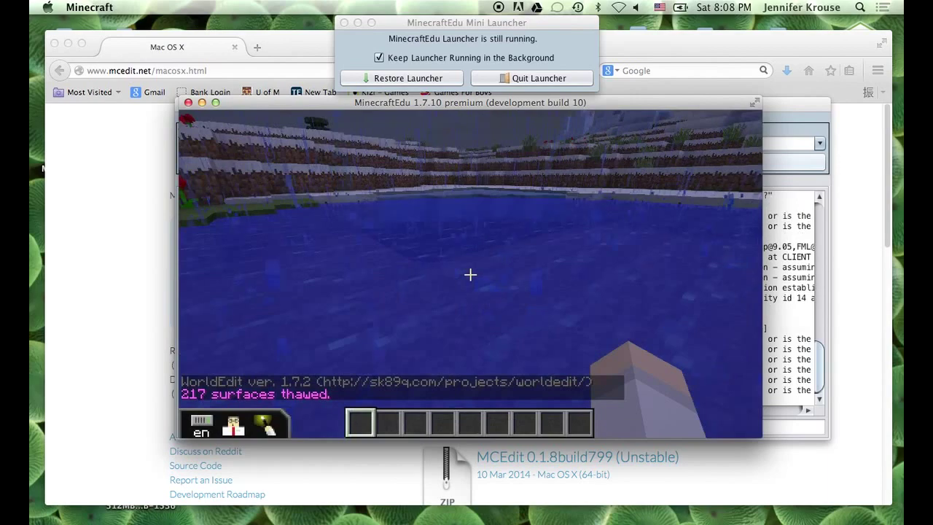
# Cross the thawed water to the lake's still snowy shore and switch off the rain with the command /toggledownfall
pyautogui.press('w')
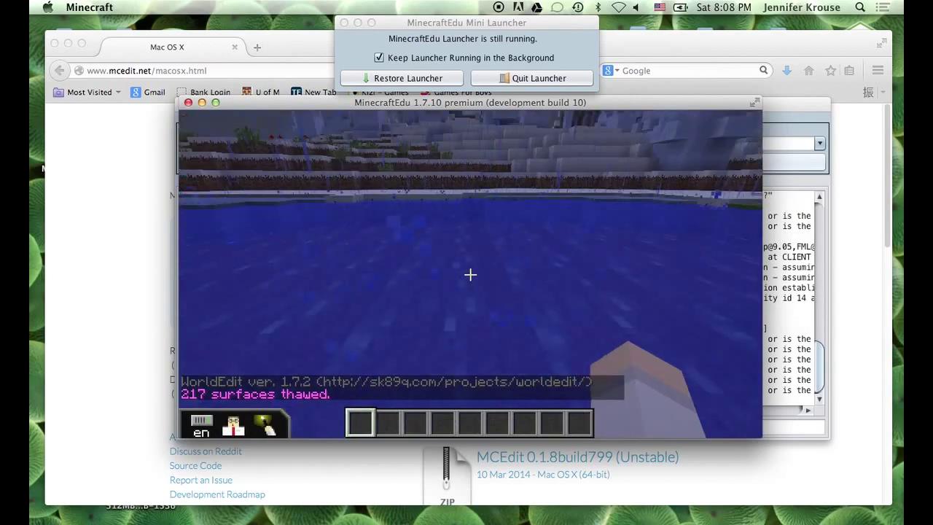
pyautogui.press('w')
pyautogui.press('w')
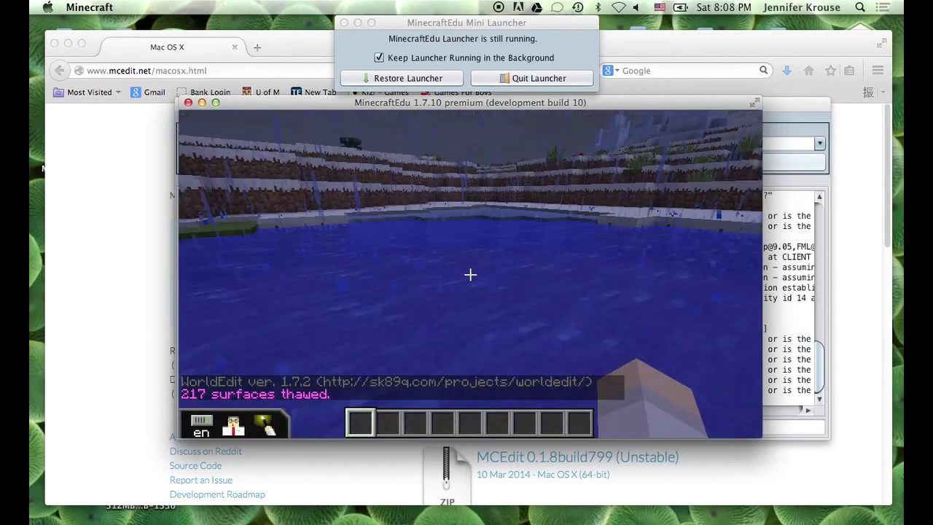
pyautogui.press('w')
pyautogui.press('w')
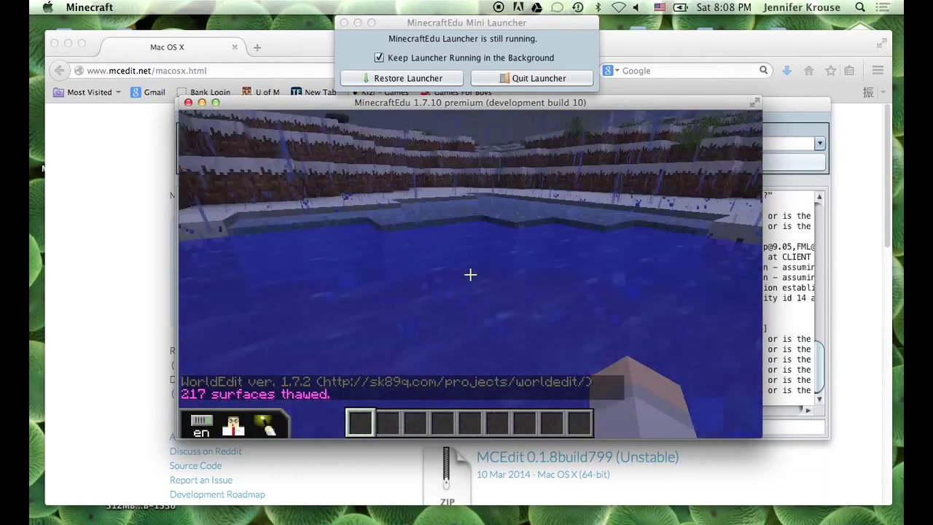
pyautogui.press('w')
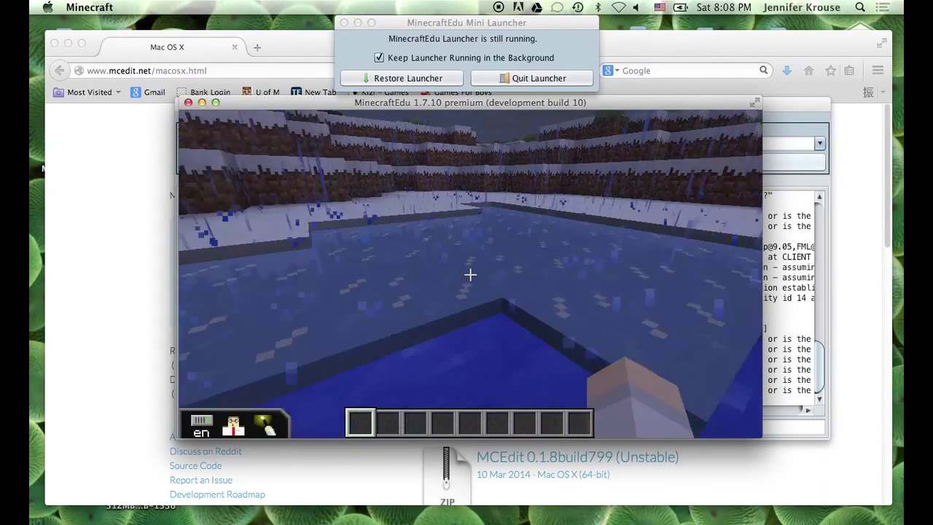
pyautogui.press('t')
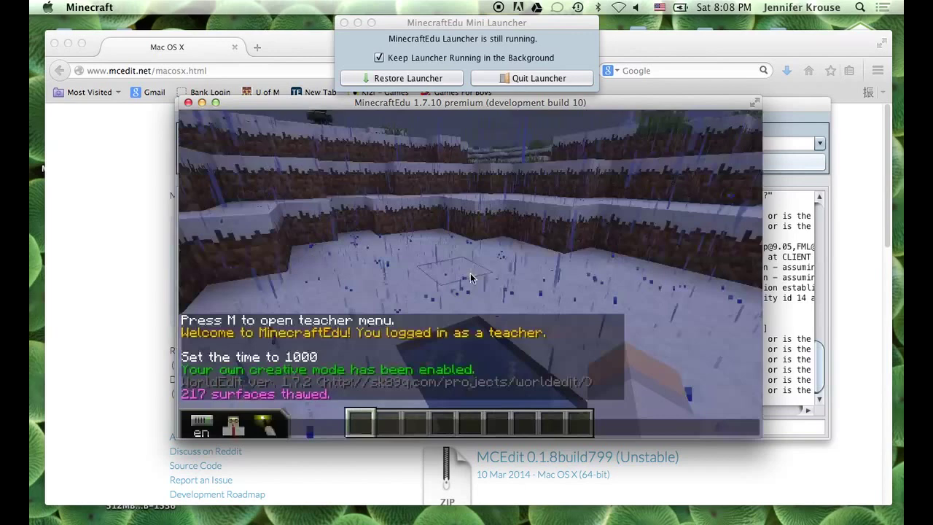
pyautogui.write('/')
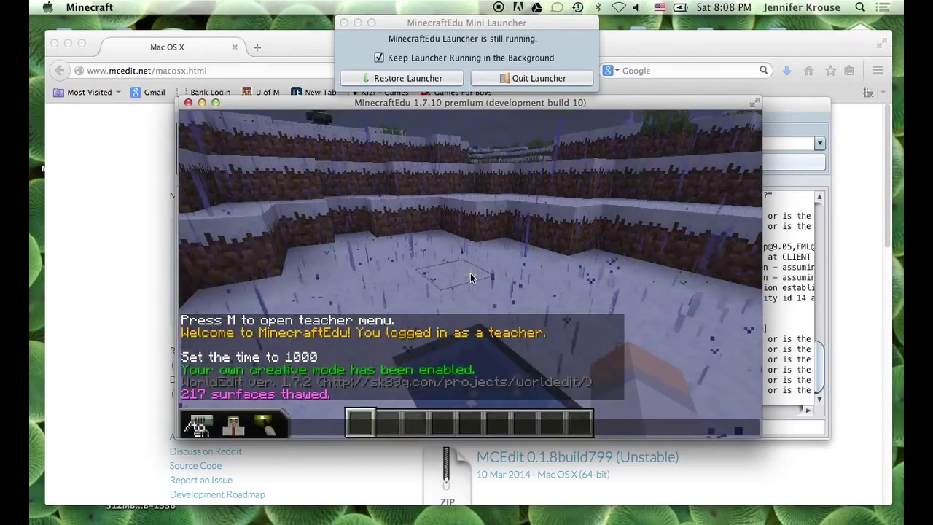
pyautogui.write('toggledownfall')
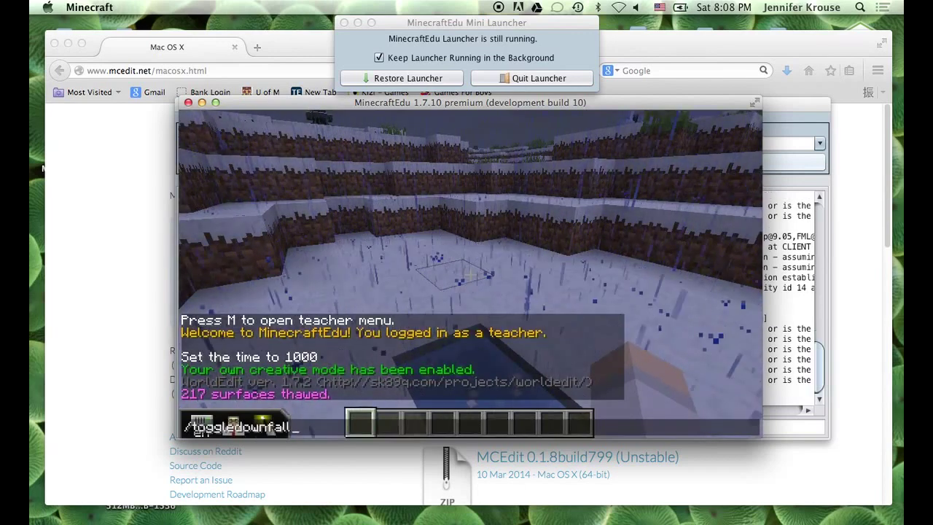
pyautogui.press('Return')
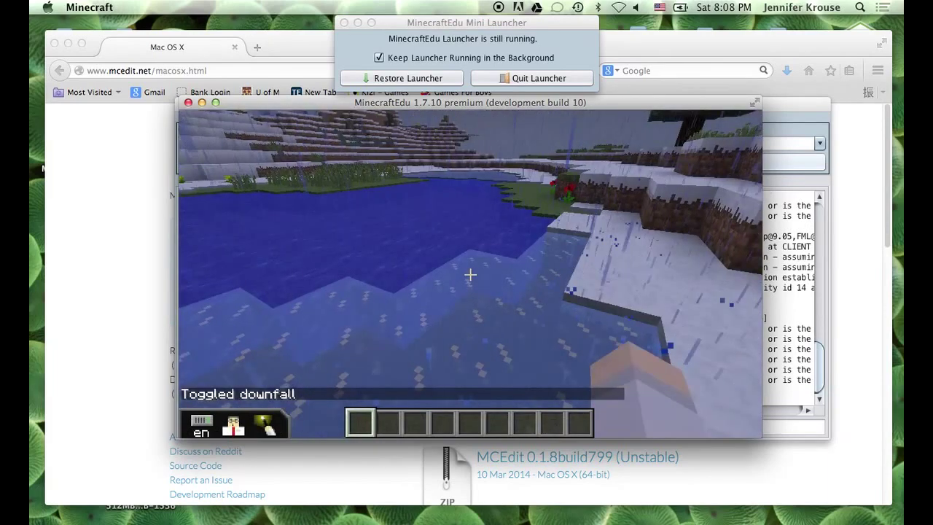
# Repeat the //thaw 10 command from the chat history at the snowy shore
pyautogui.press('t')
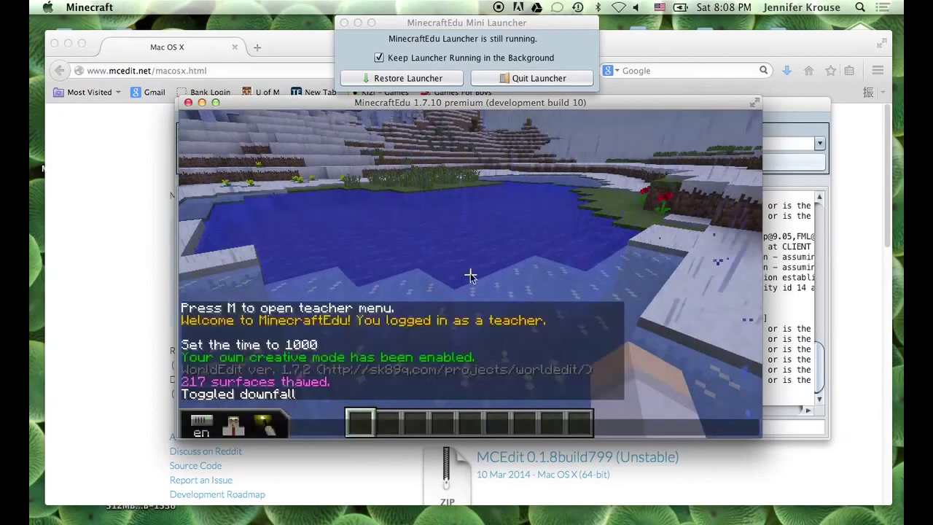
pyautogui.press('Up')
pyautogui.press('Up')
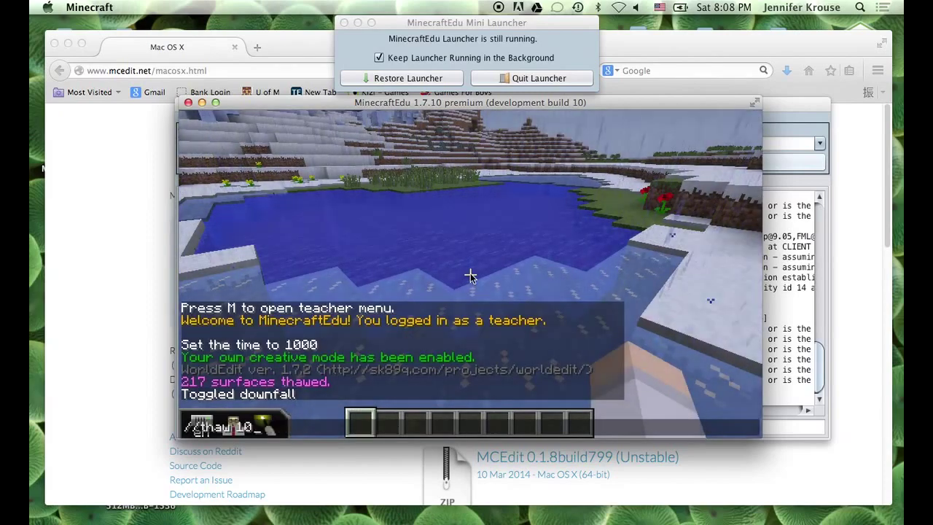
pyautogui.press('Return')
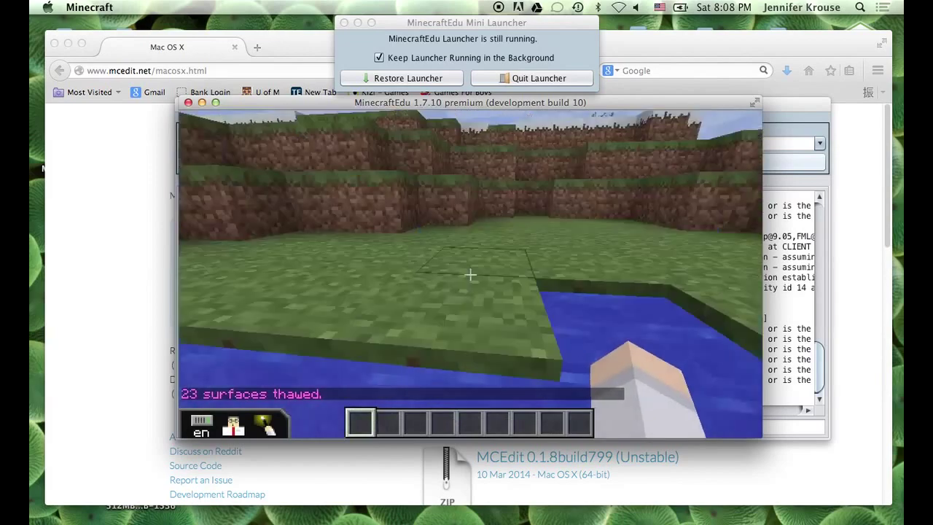
# Walk along the shore onto the still frozen part of the lake and check its biome in the debug overlay, closing the overlay again
pyautogui.press('w')
pyautogui.press('space')
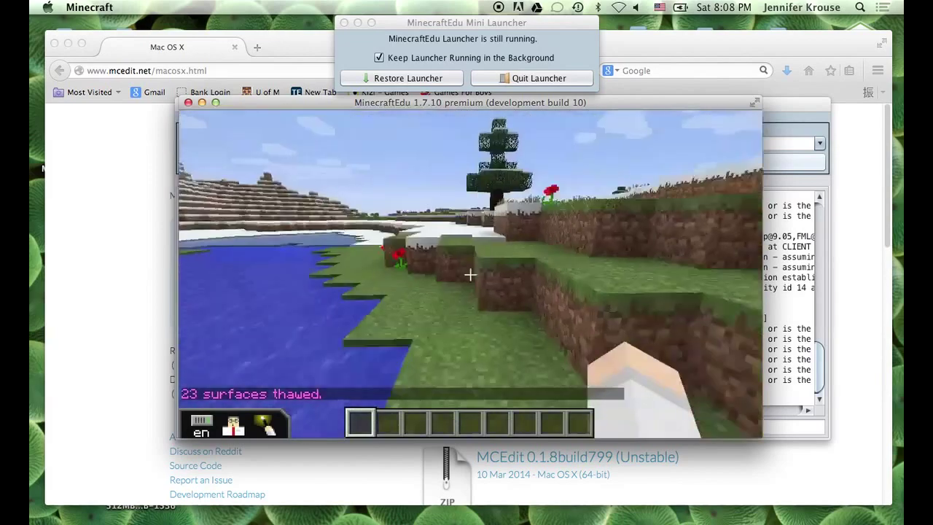
pyautogui.press('w')
pyautogui.press('space')
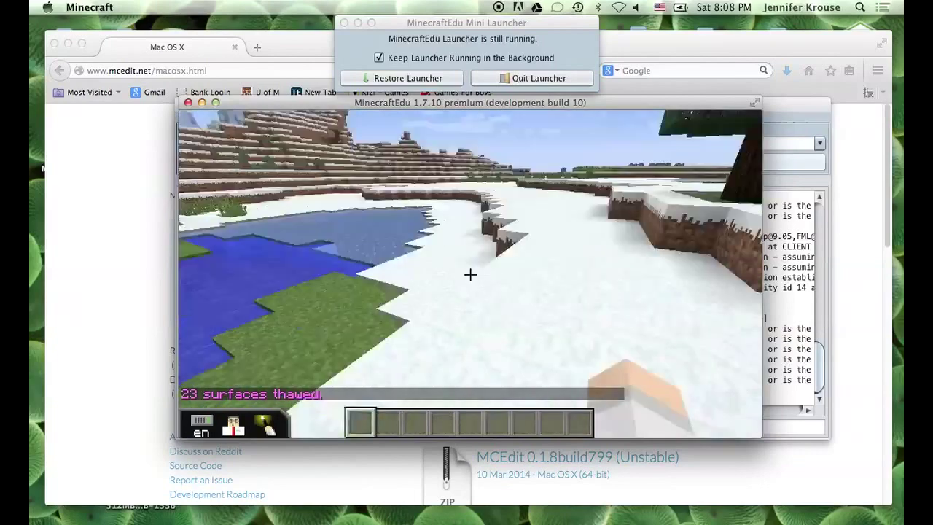
pyautogui.press('w')
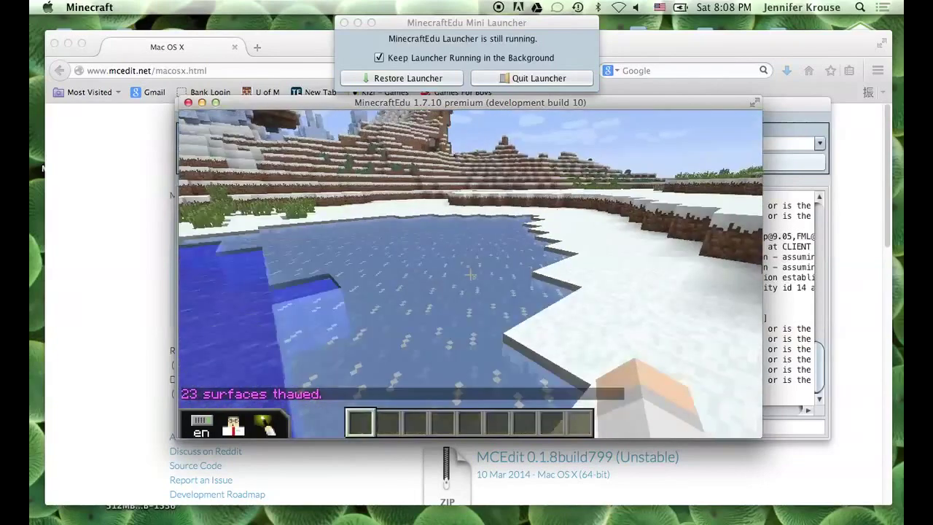
pyautogui.press('w')
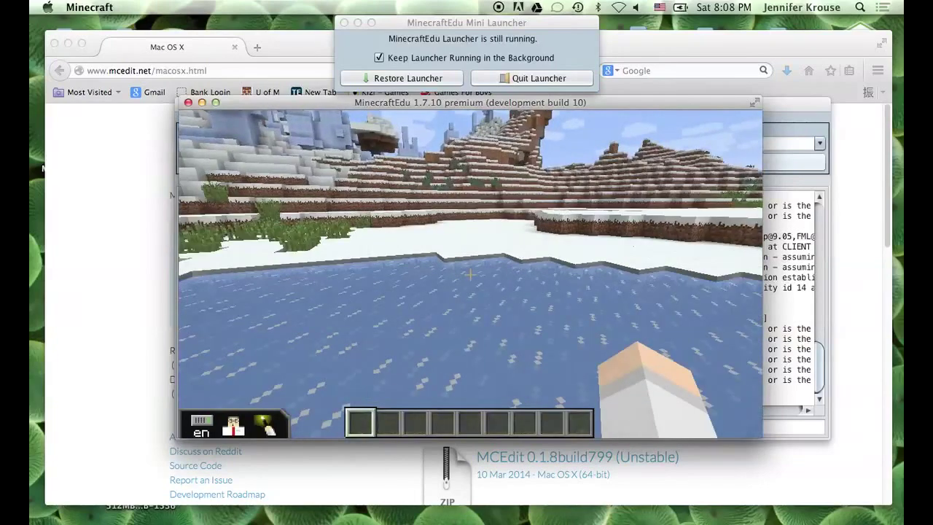
pyautogui.press('F3')
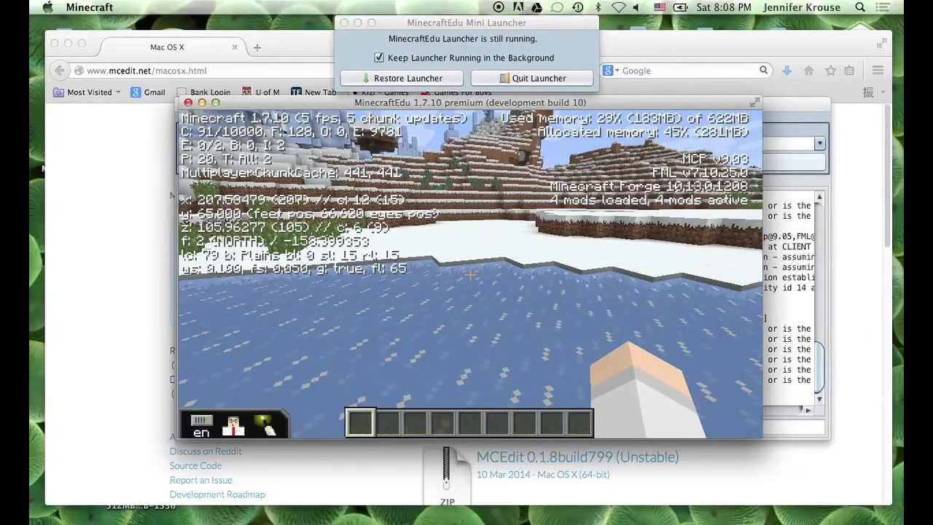
pyautogui.moveTo(470, 274)
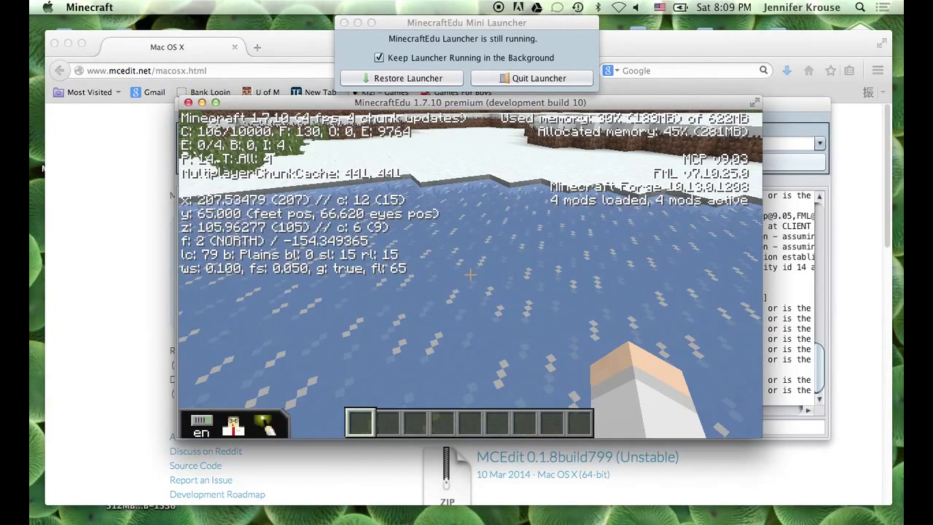
pyautogui.press('F3')
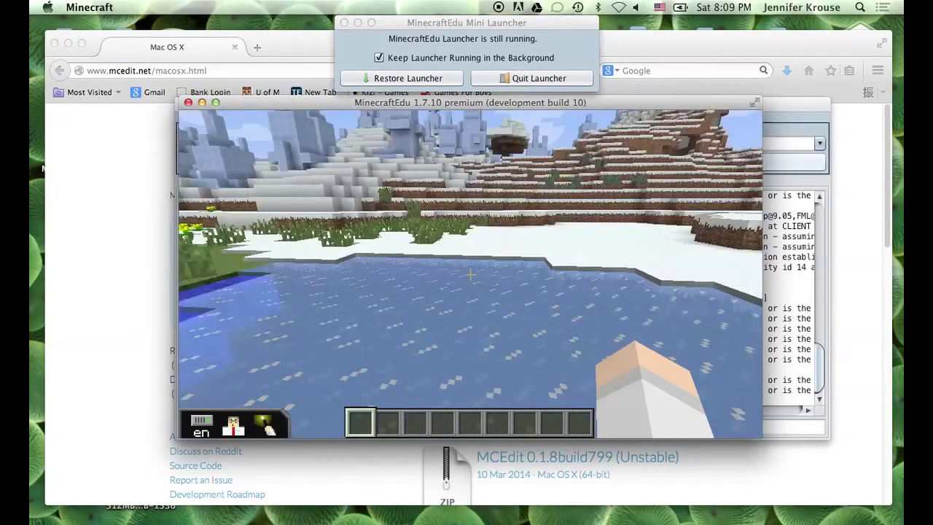